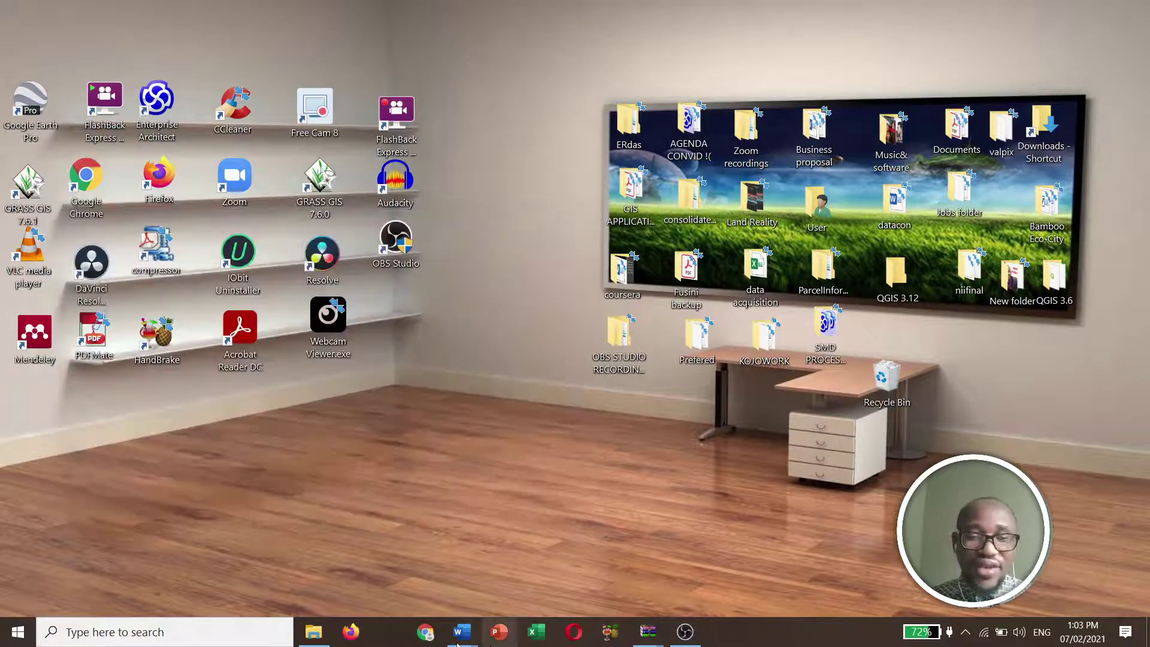
# Launch Chrome and run a Google search for 'Map developers'.
pyautogui.click(424, 634)
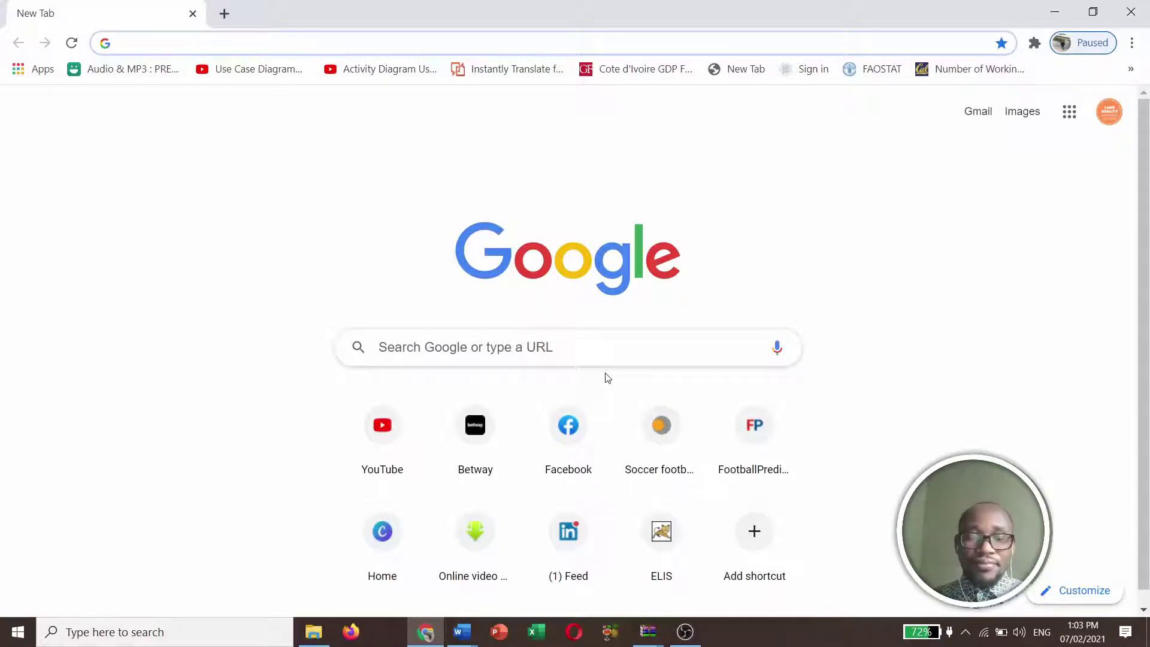
pyautogui.write('ma')
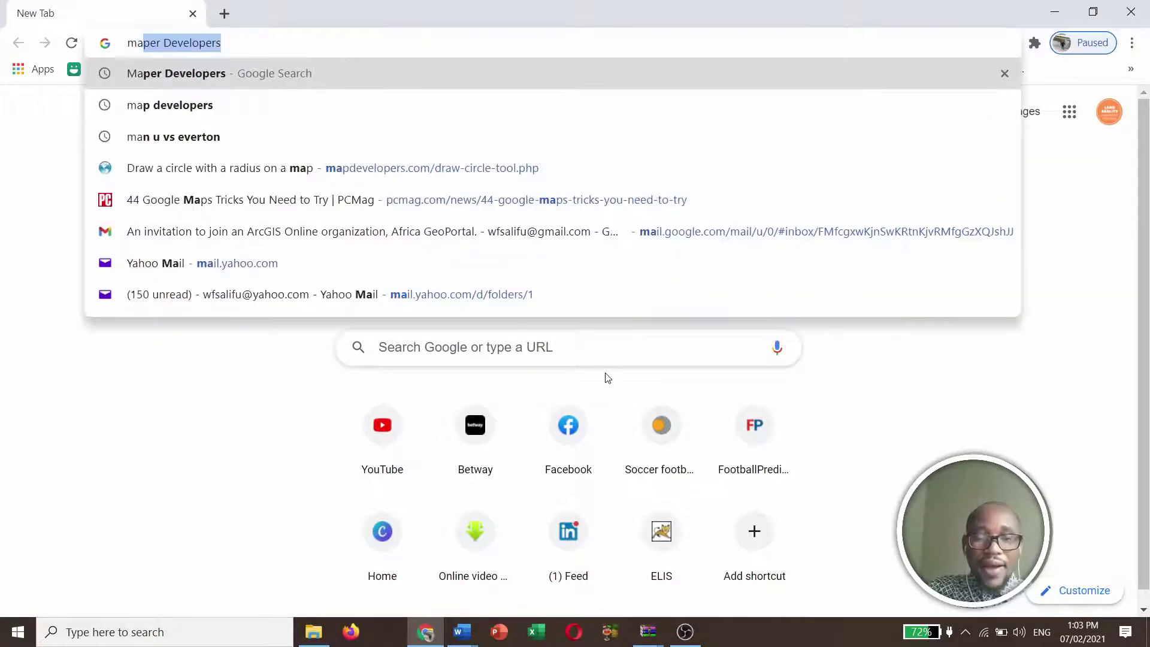
pyautogui.write('per')
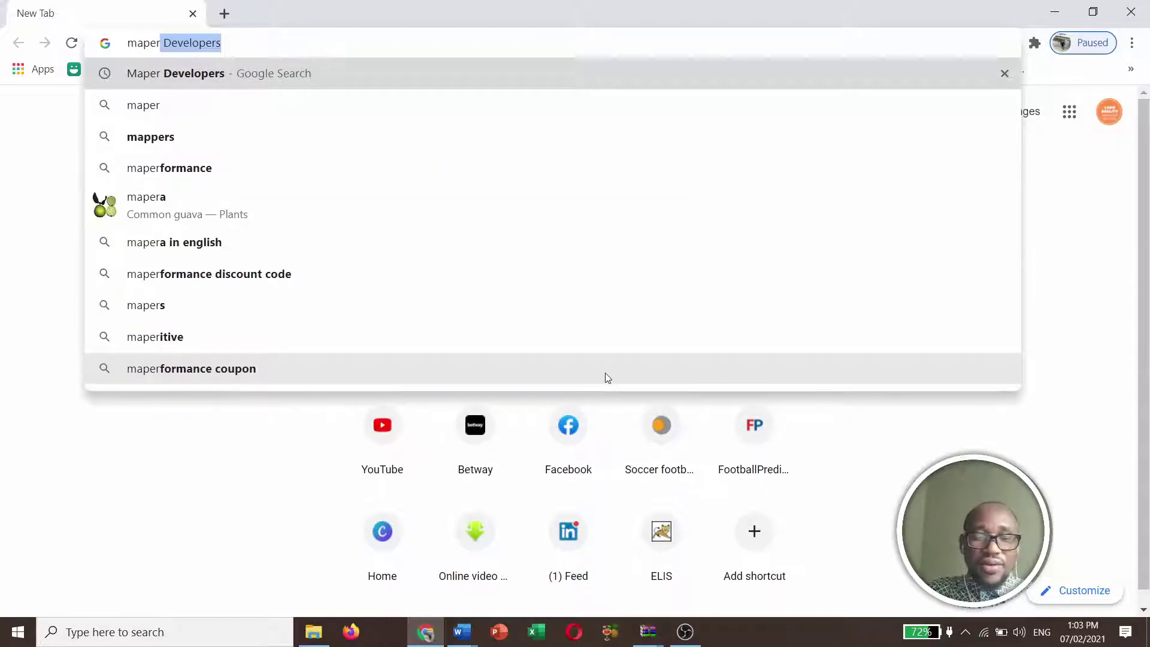
pyautogui.press('BackSpace')
pyautogui.press('BackSpace')
pyautogui.press('BackSpace')
pyautogui.press('BackSpace')
pyautogui.press('BackSpace')
pyautogui.press('BackSpace')
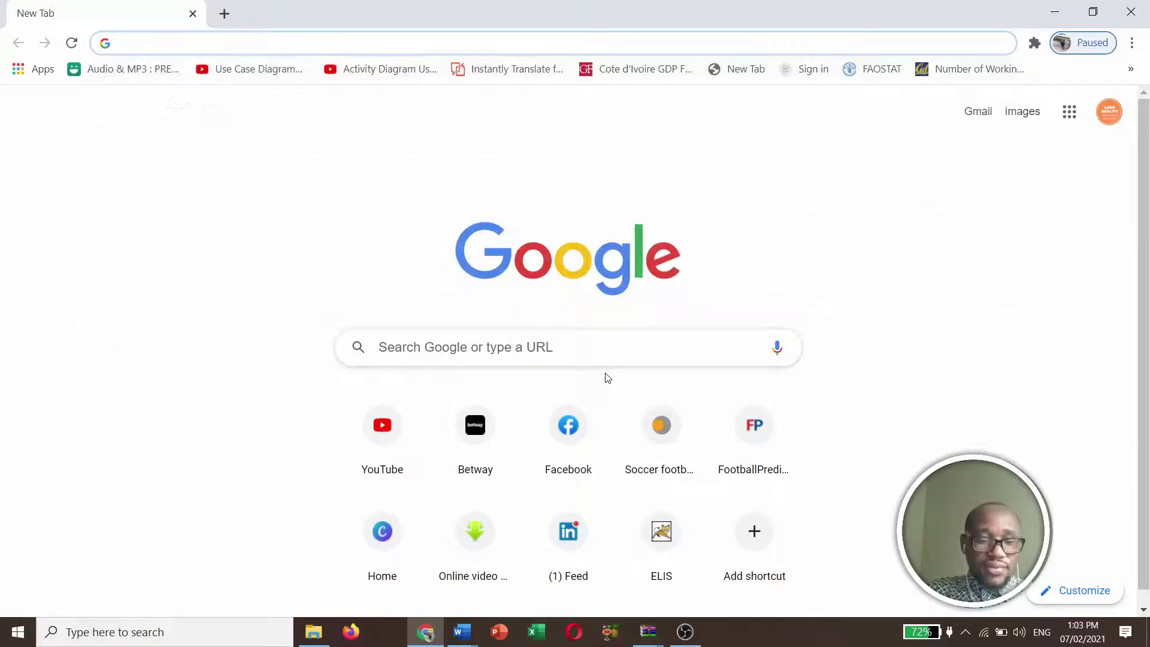
pyautogui.write('Map ')
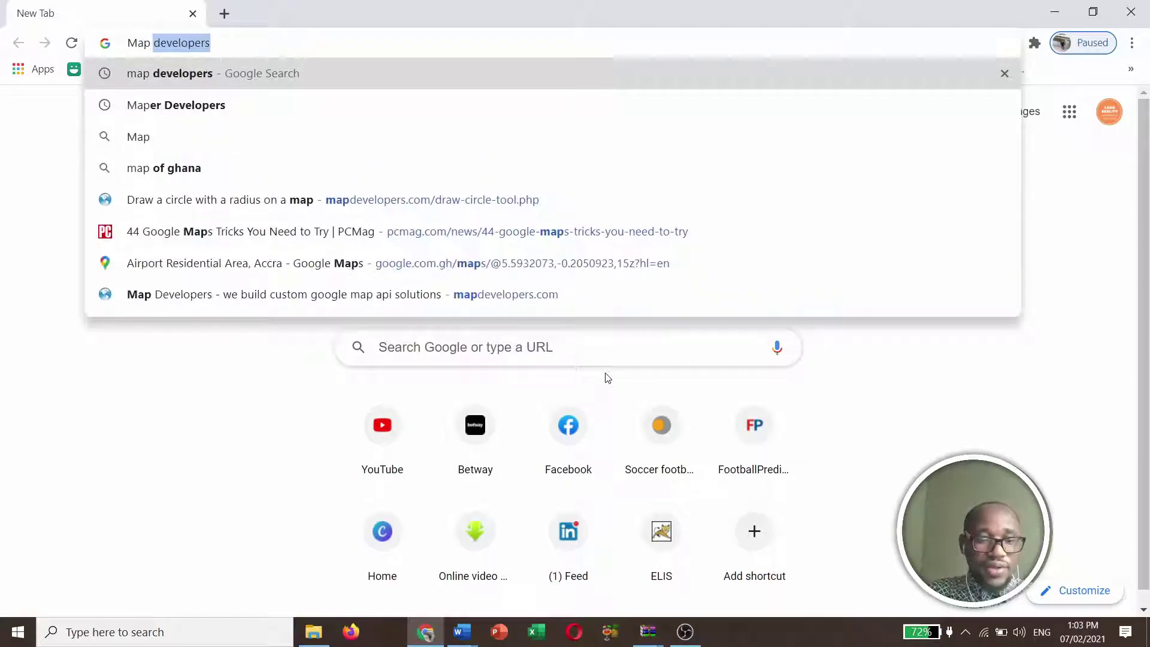
pyautogui.write('de')
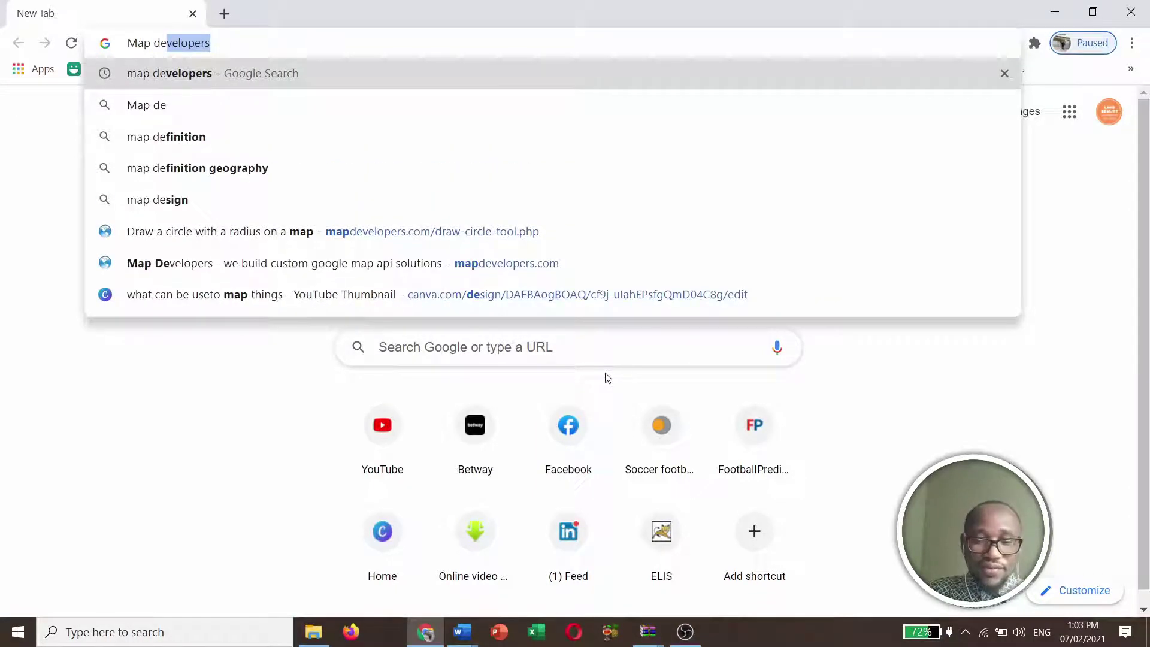
pyautogui.press('Return')
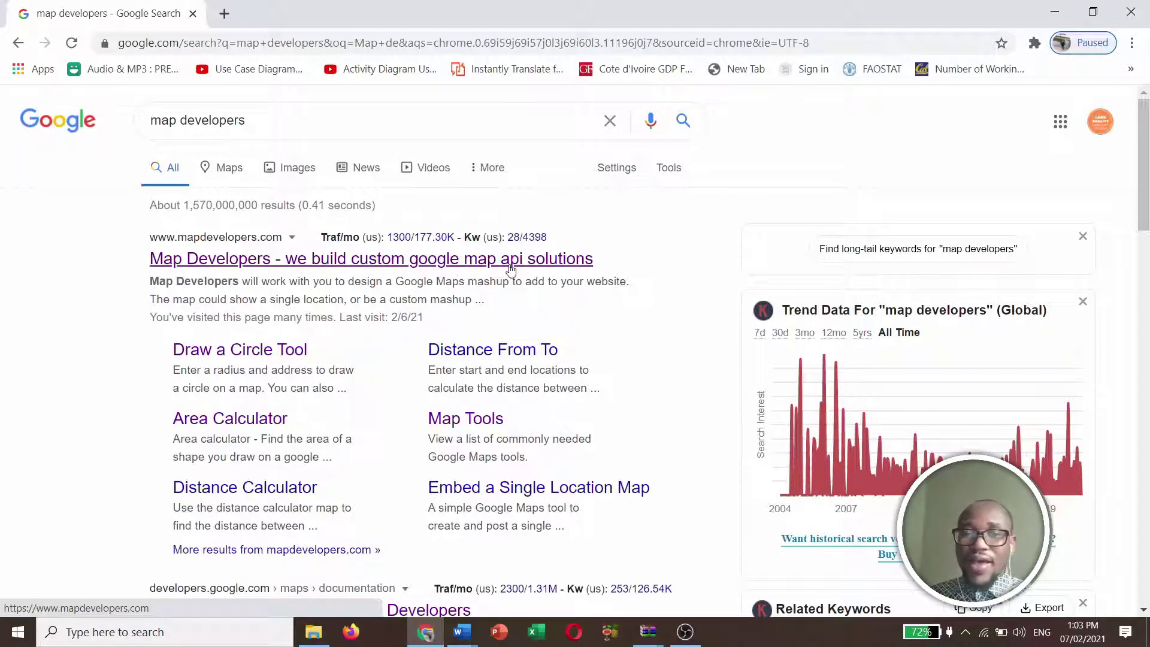
# Open mapdevelopers.com from the results and choose Map Tools > Draw a Circle Tool.
pyautogui.click(556, 260)
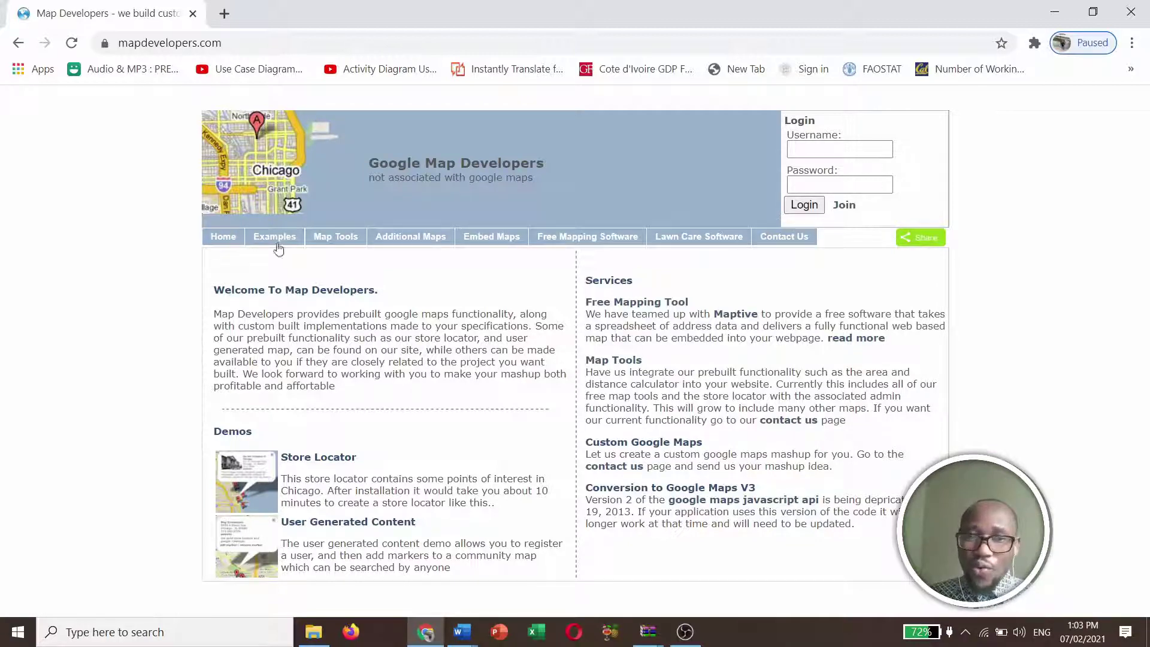
pyautogui.moveTo(346, 243)
pyautogui.moveTo(411, 253)
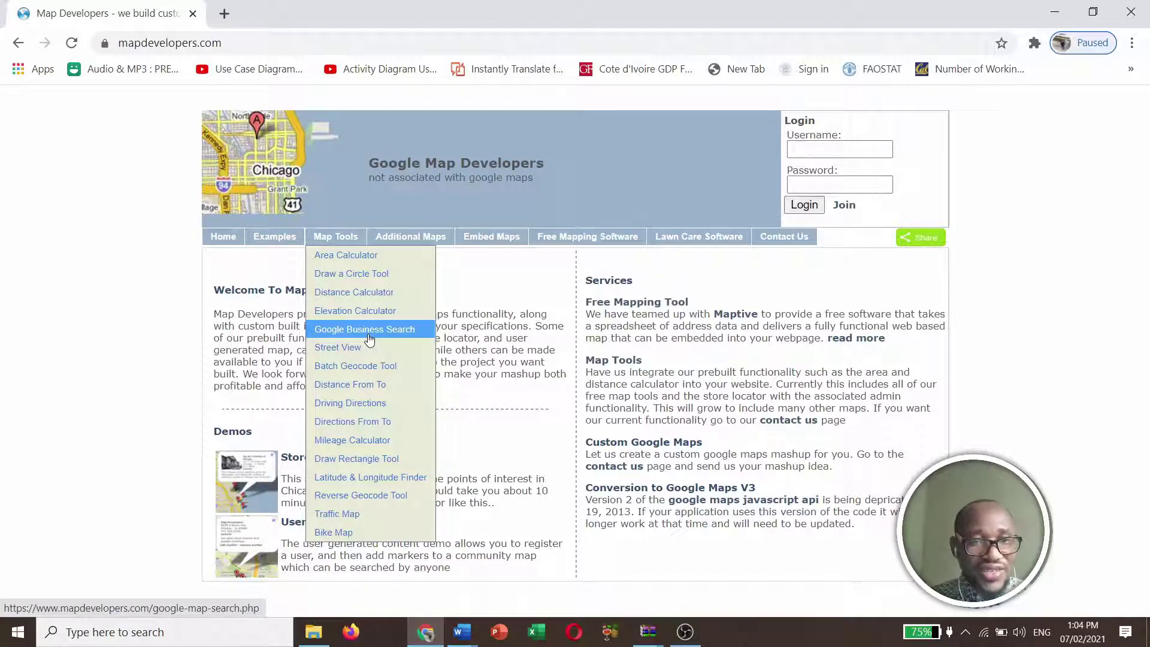
pyautogui.click(369, 273)
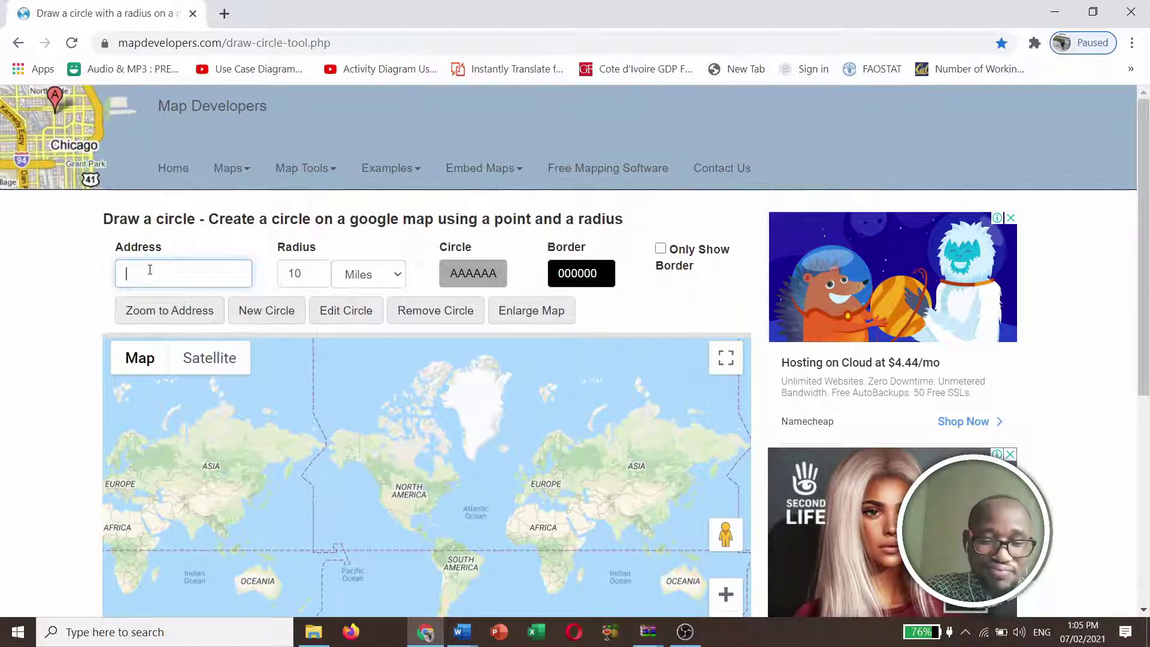
# Enter 'Tumu' as the circle address and pan the map so Tumu sits higher.
pyautogui.write('T')
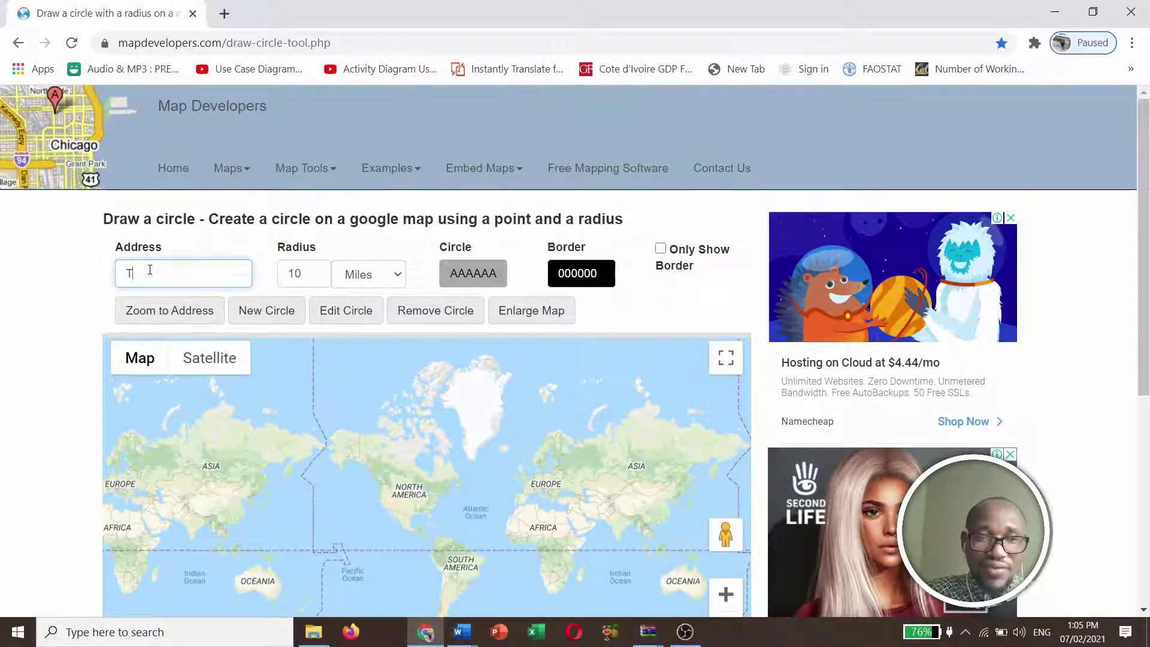
pyautogui.write('umu')
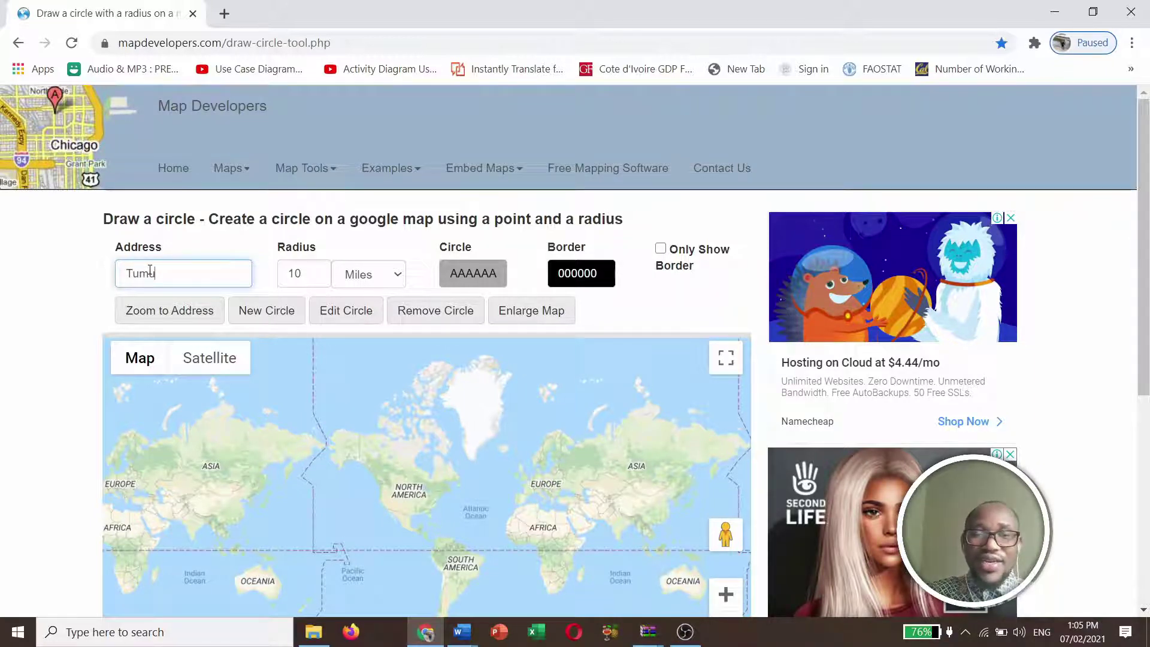
pyautogui.press('Return')
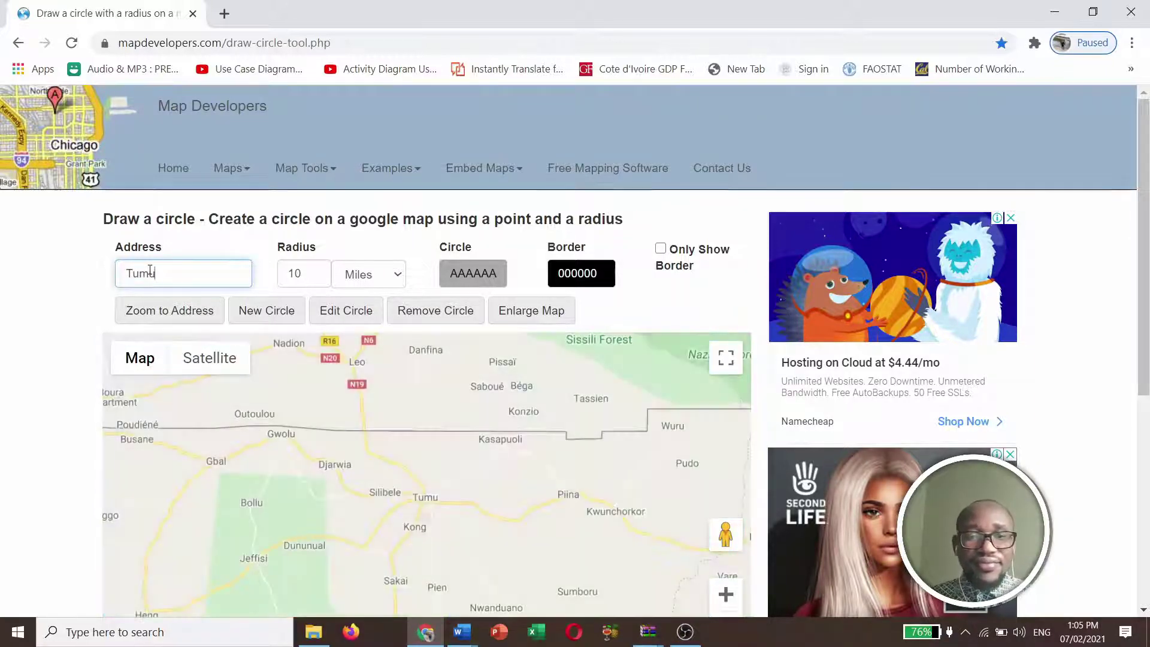
pyautogui.moveTo(442, 508); pyautogui.dragTo(485, 432)
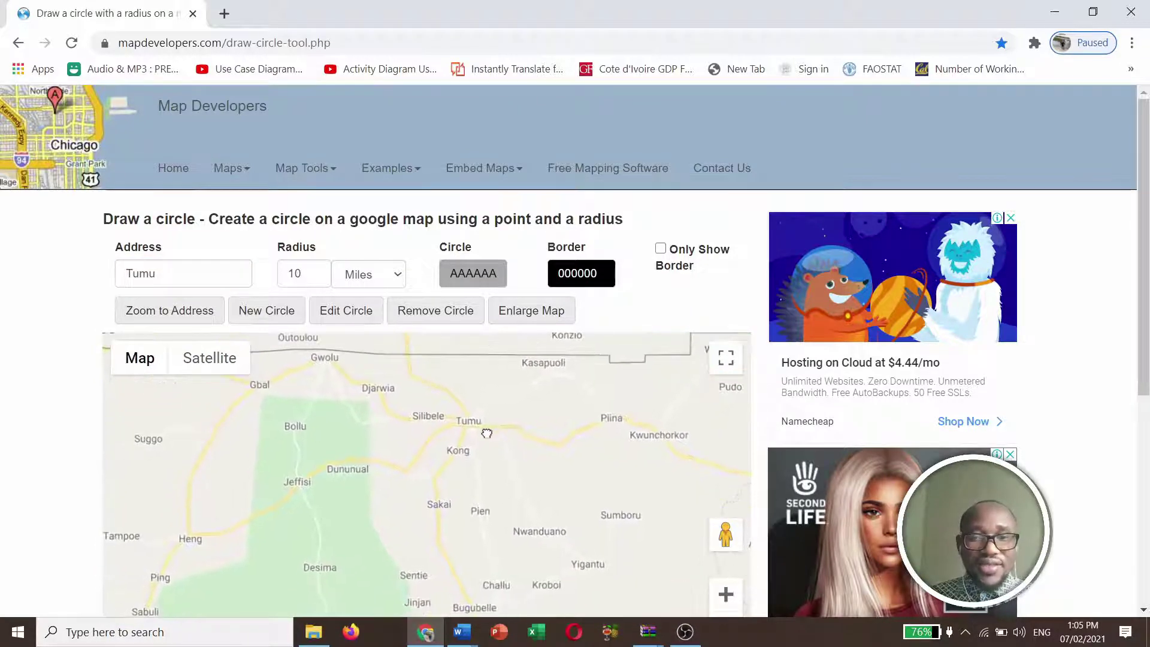
# Show the Tumu map full screen, keeping it at its original zoom level.
pyautogui.click(726, 359)
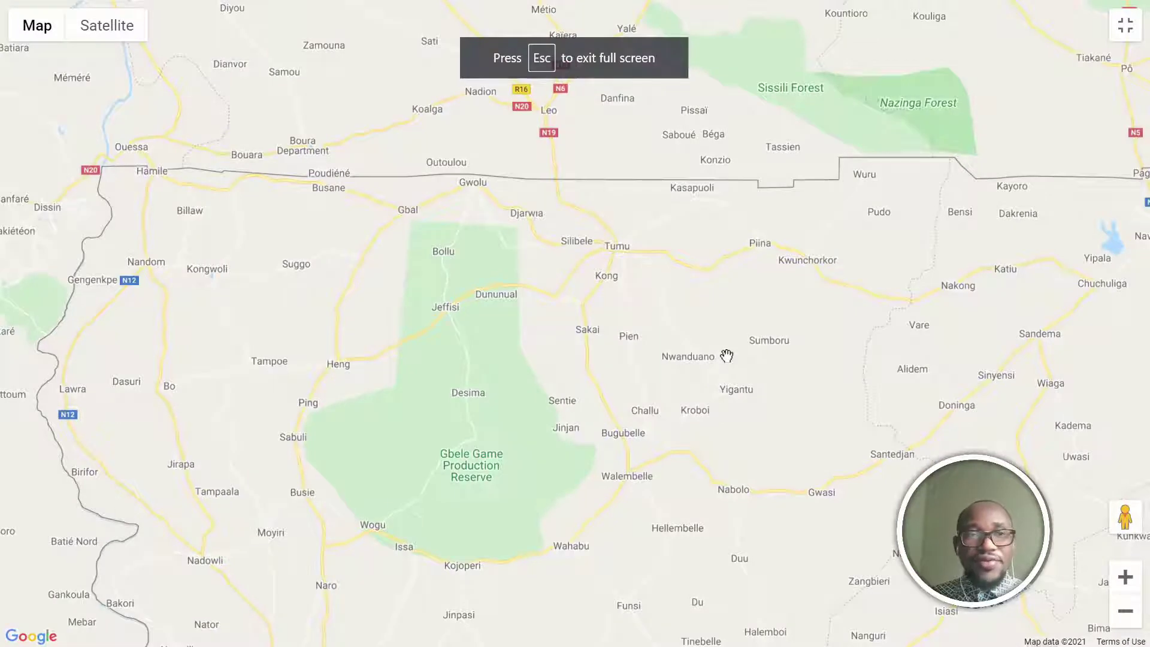
pyautogui.press('Escape')
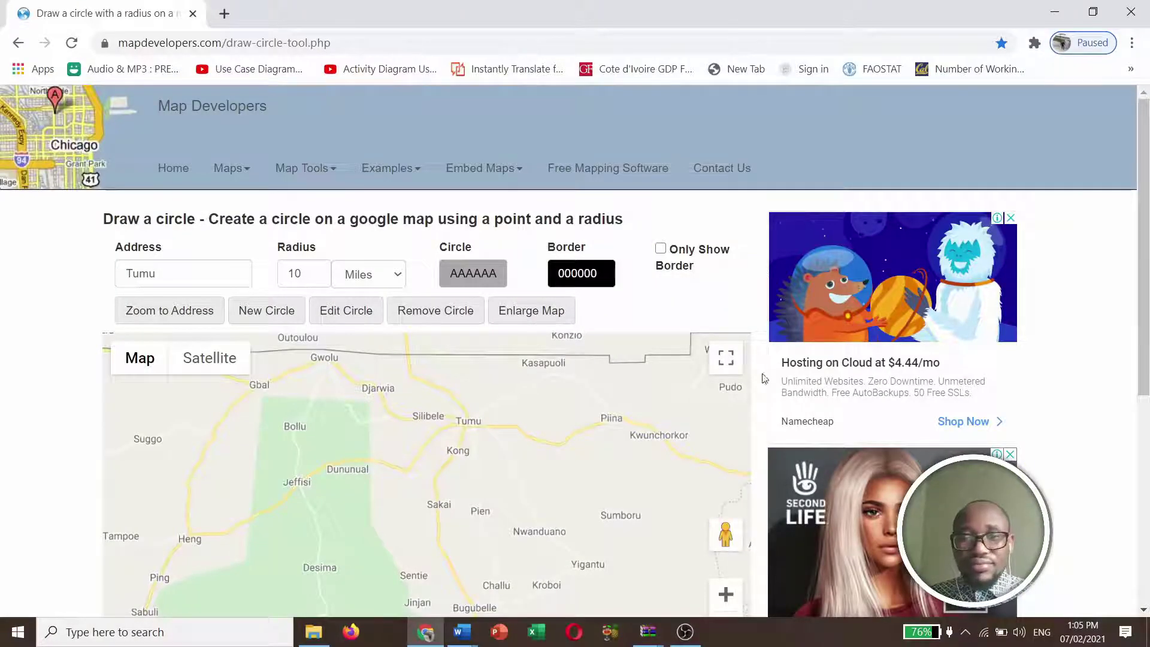
pyautogui.click(726, 359)
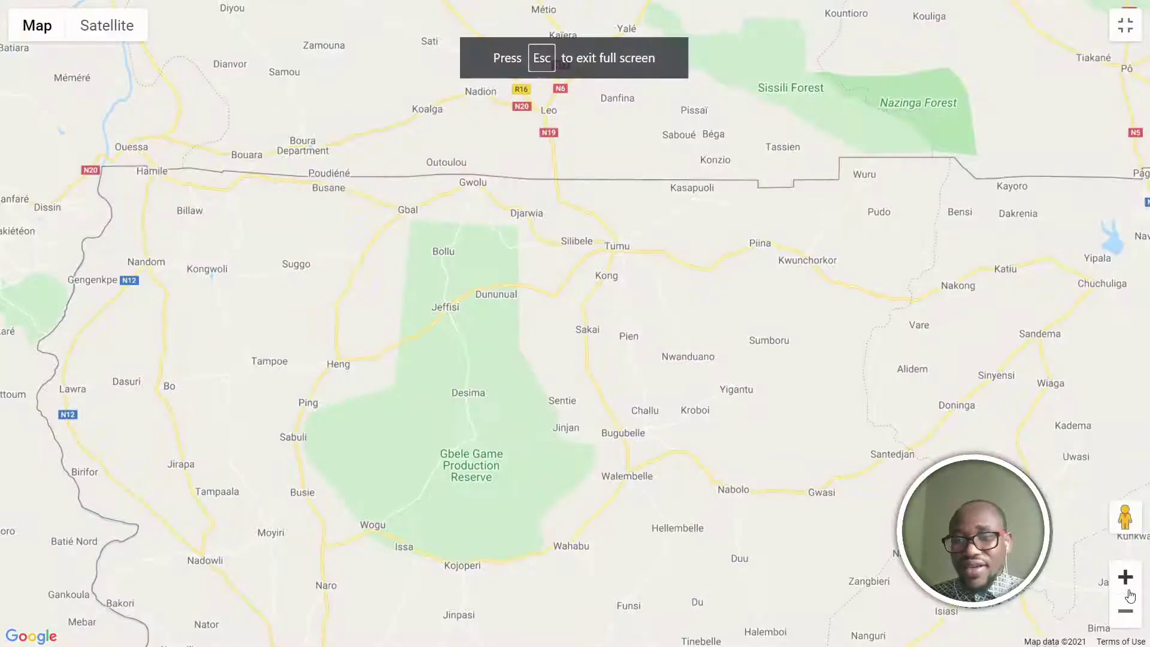
pyautogui.click(1125, 612)
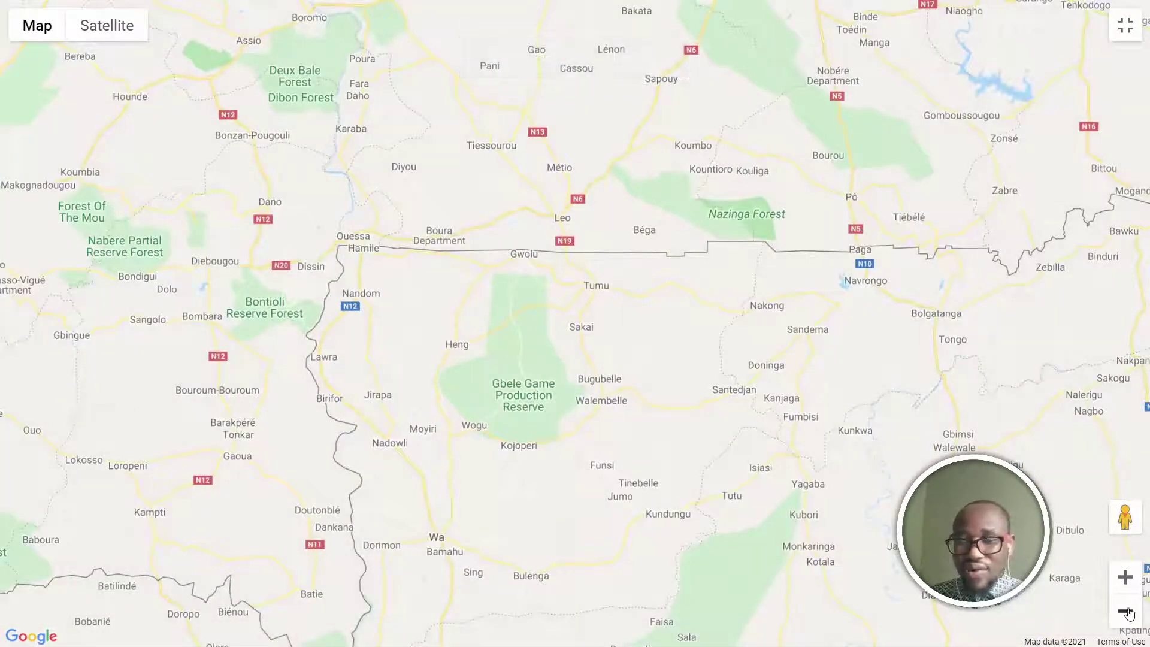
pyautogui.click(1126, 577)
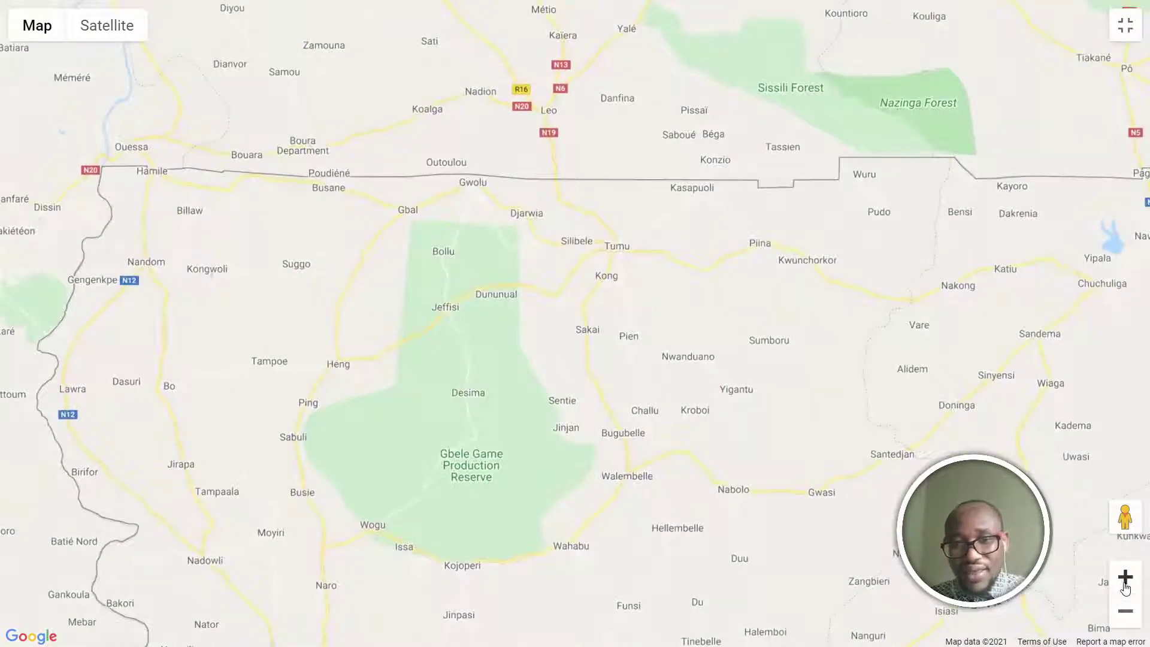
pyautogui.click(1125, 611)
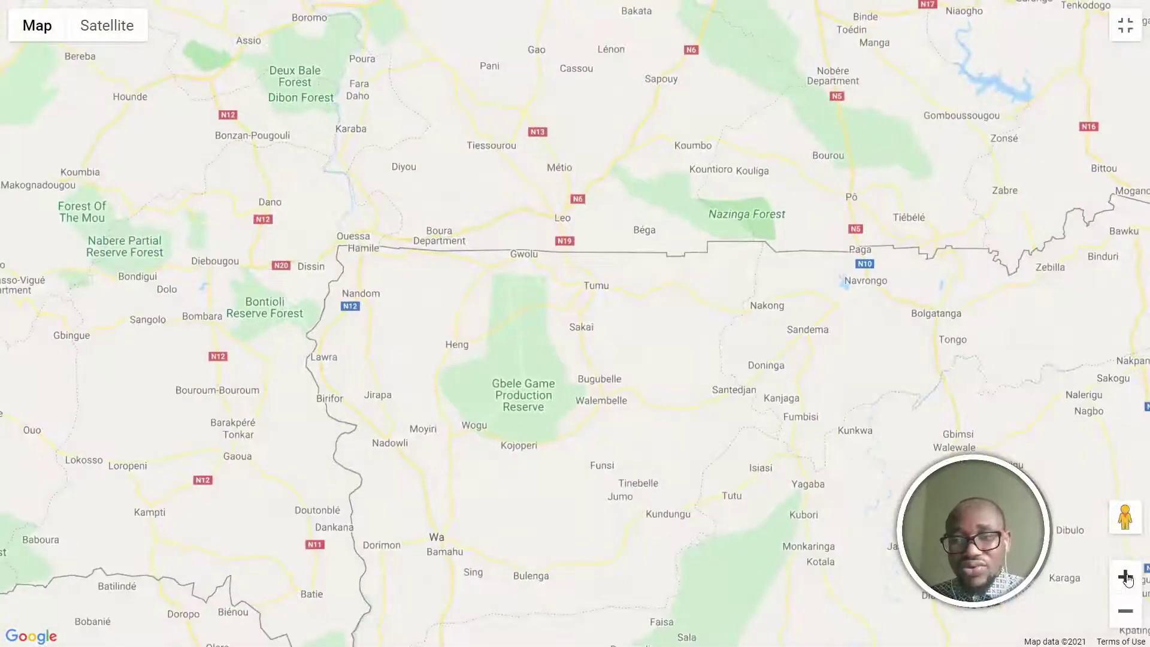
pyautogui.click(1125, 576)
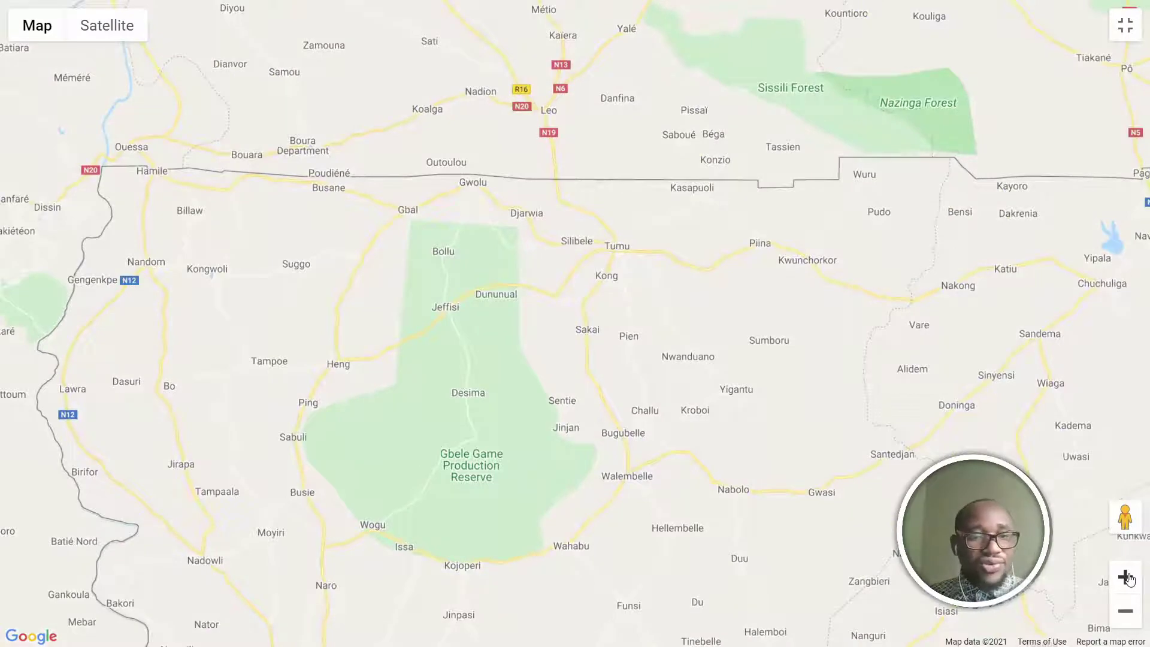
# Back on the page, keep the radius at 10 and switch its unit from Miles to KM.
pyautogui.press('Escape')
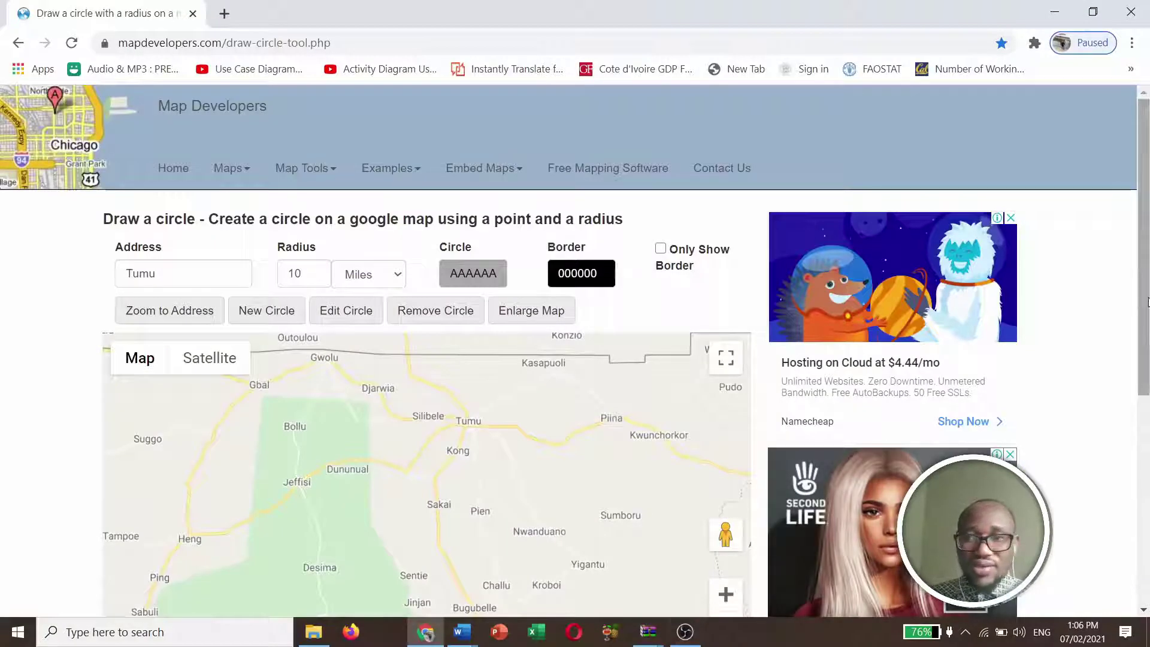
pyautogui.moveTo(1144, 267); pyautogui.dragTo(1144, 348)
pyautogui.scroll(1, 510, 328)
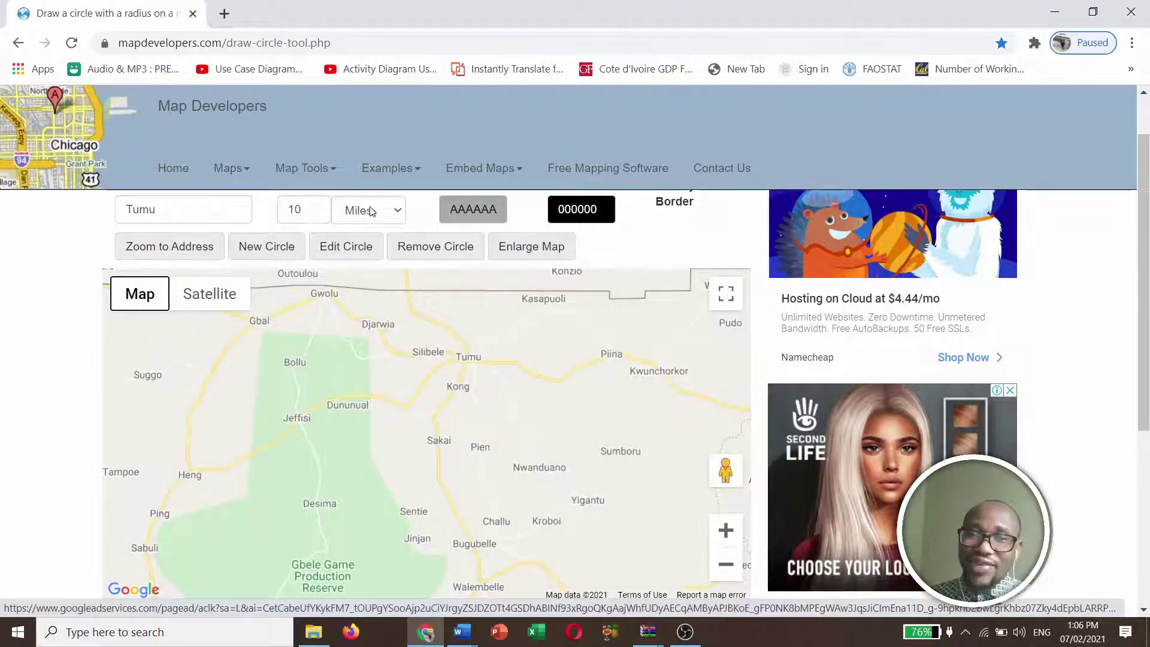
pyautogui.click(302, 208)
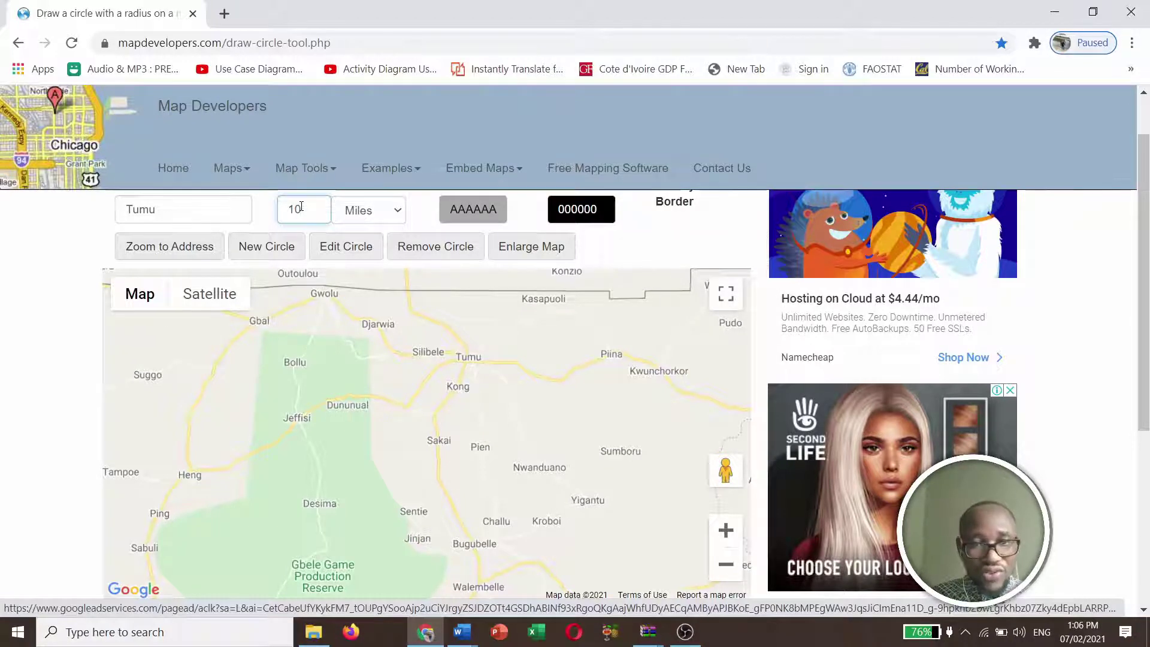
pyautogui.doubleClick(302, 207)
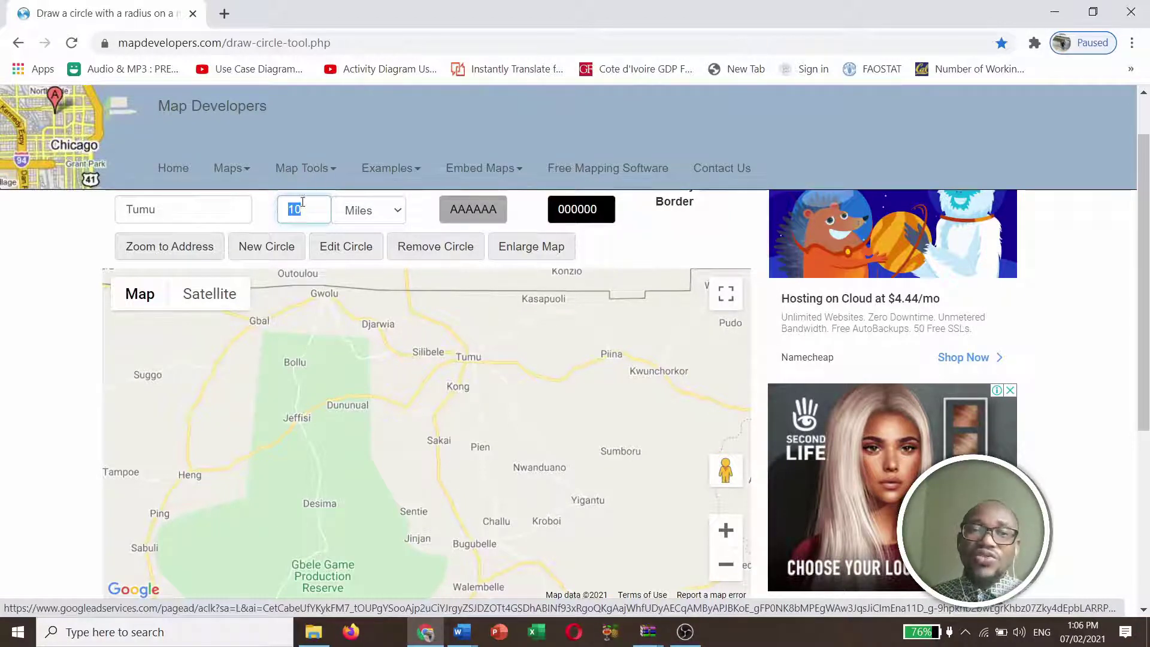
pyautogui.click(305, 223)
pyautogui.click(396, 211)
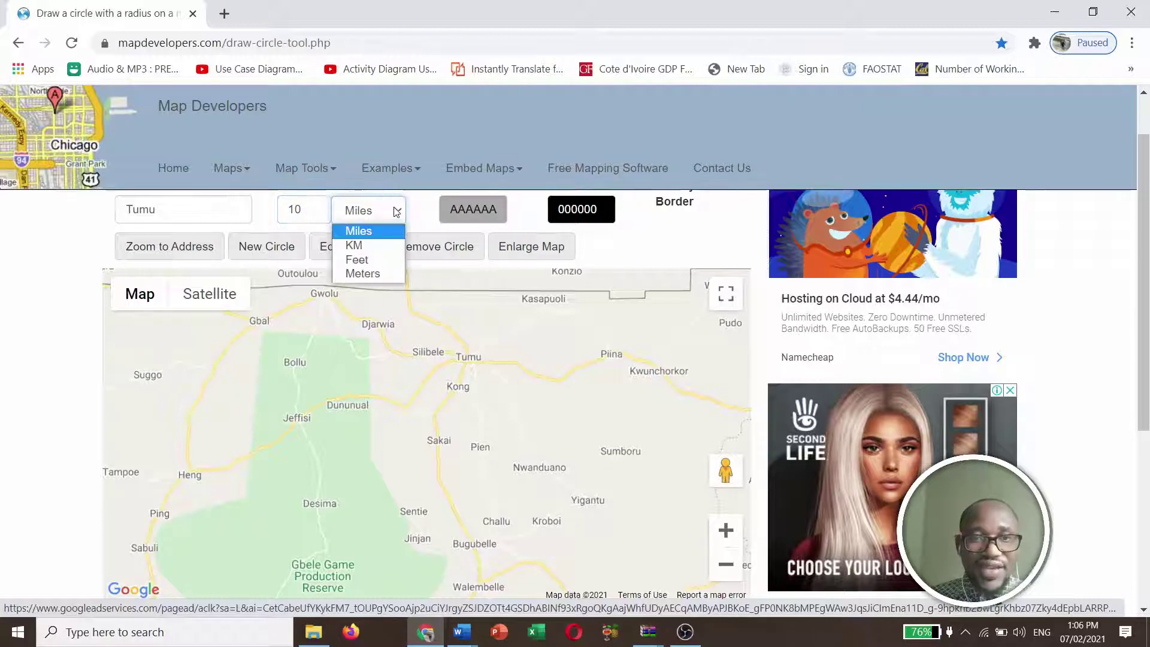
pyautogui.click(375, 246)
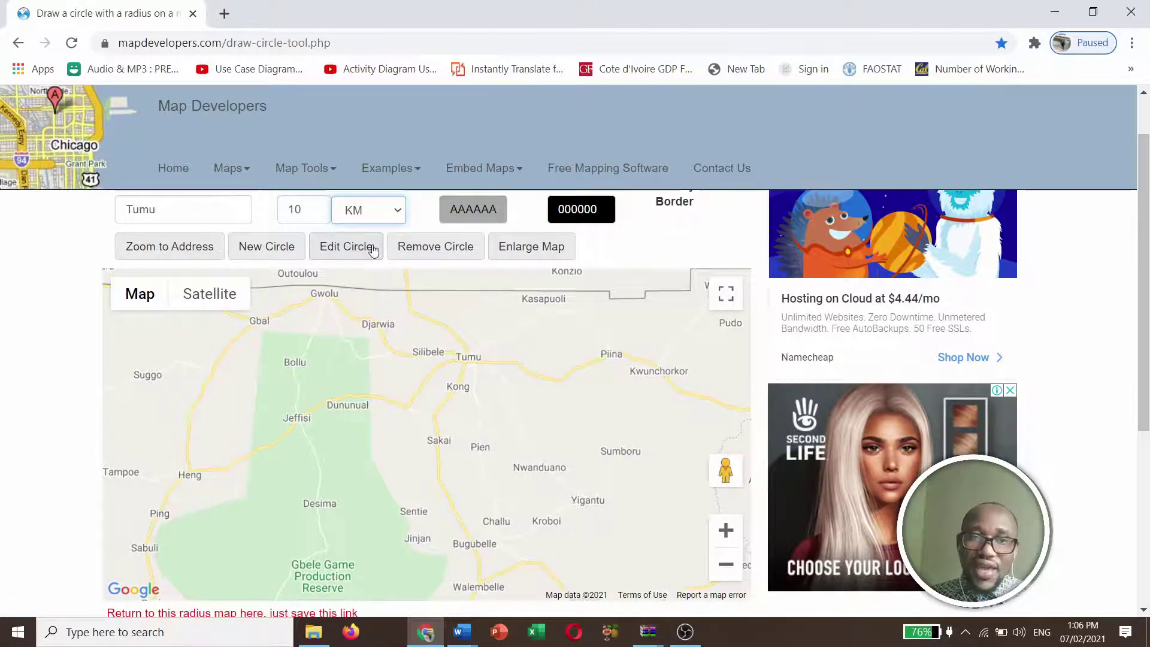
pyautogui.click(395, 210)
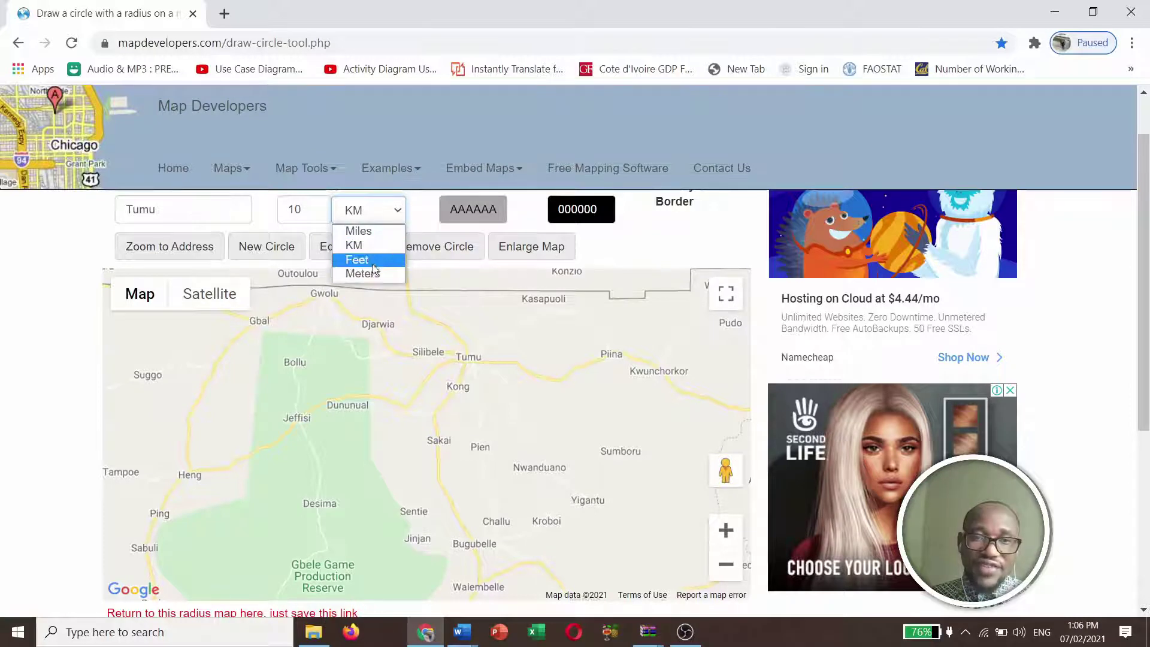
pyautogui.click(388, 212)
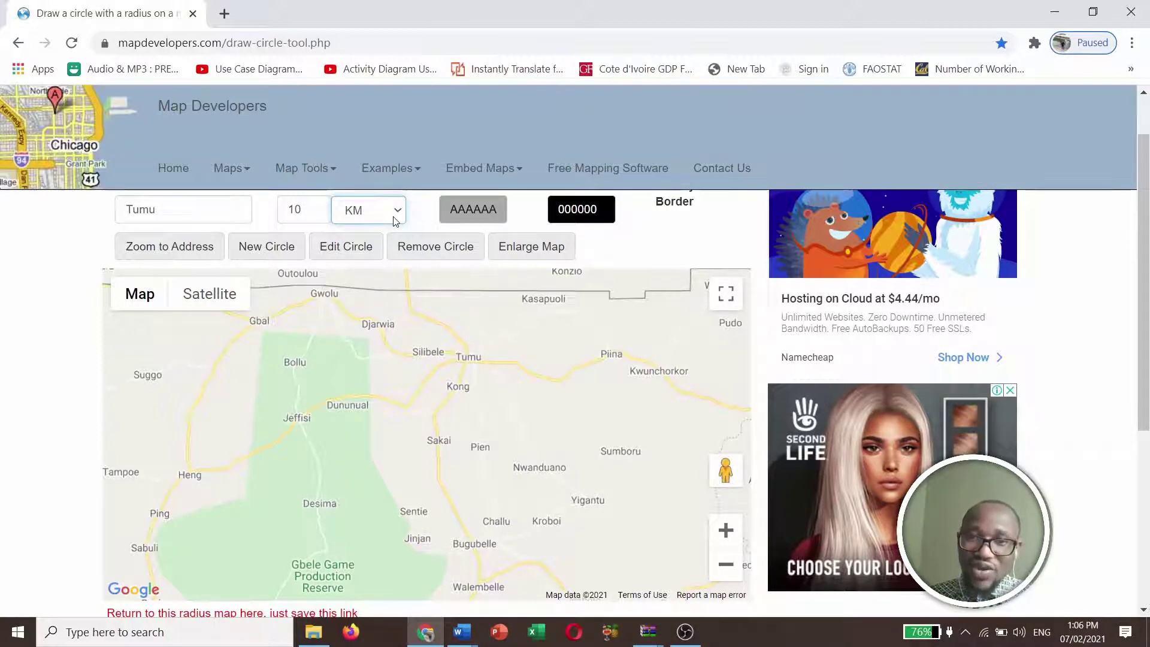
# Draw a new 10 km (10000.00 m) circle centred on Tumu.
pyautogui.click(276, 254)
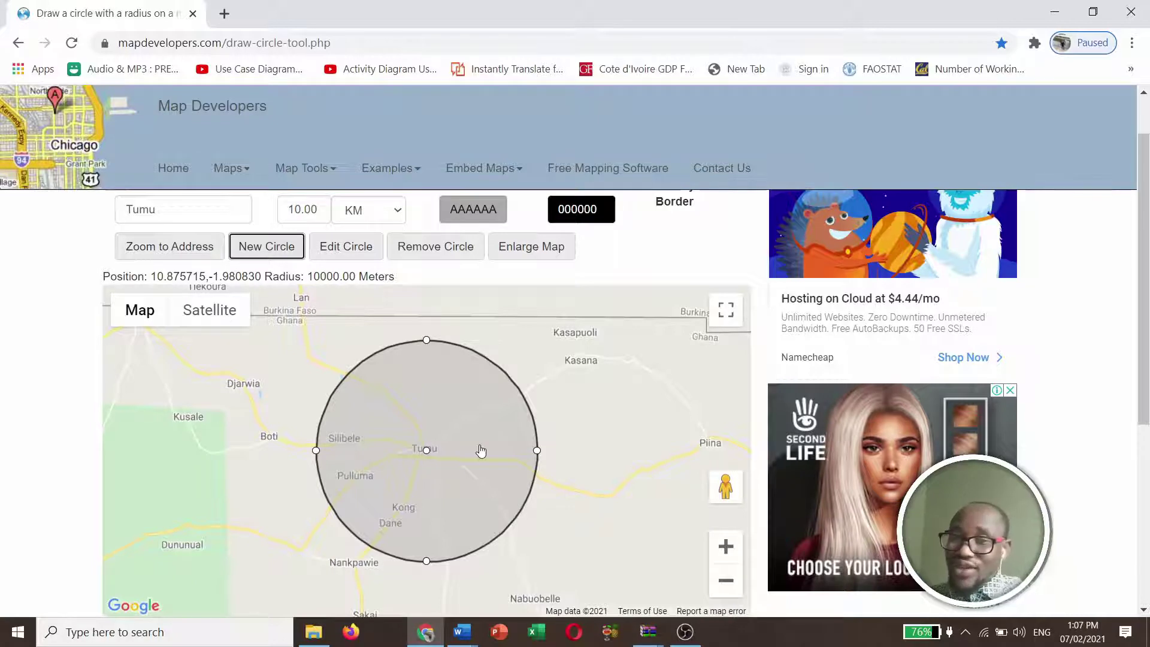
# Set the circle fill colour to green 30AA48 and redraw the circle.
pyautogui.click(474, 215)
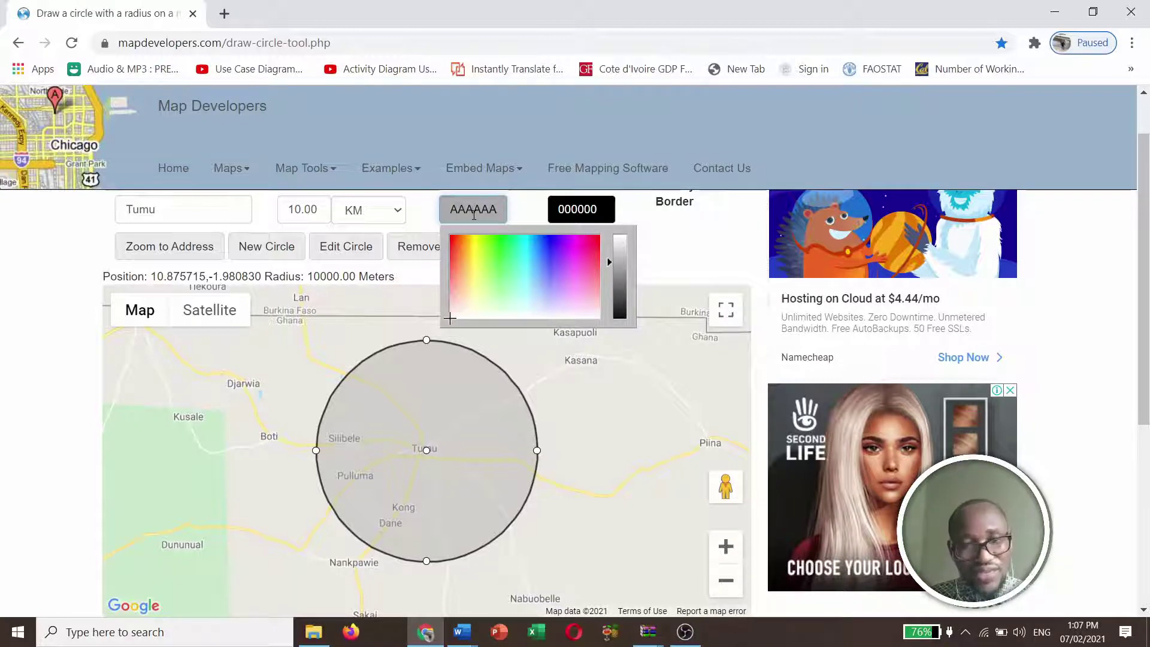
pyautogui.click(477, 265)
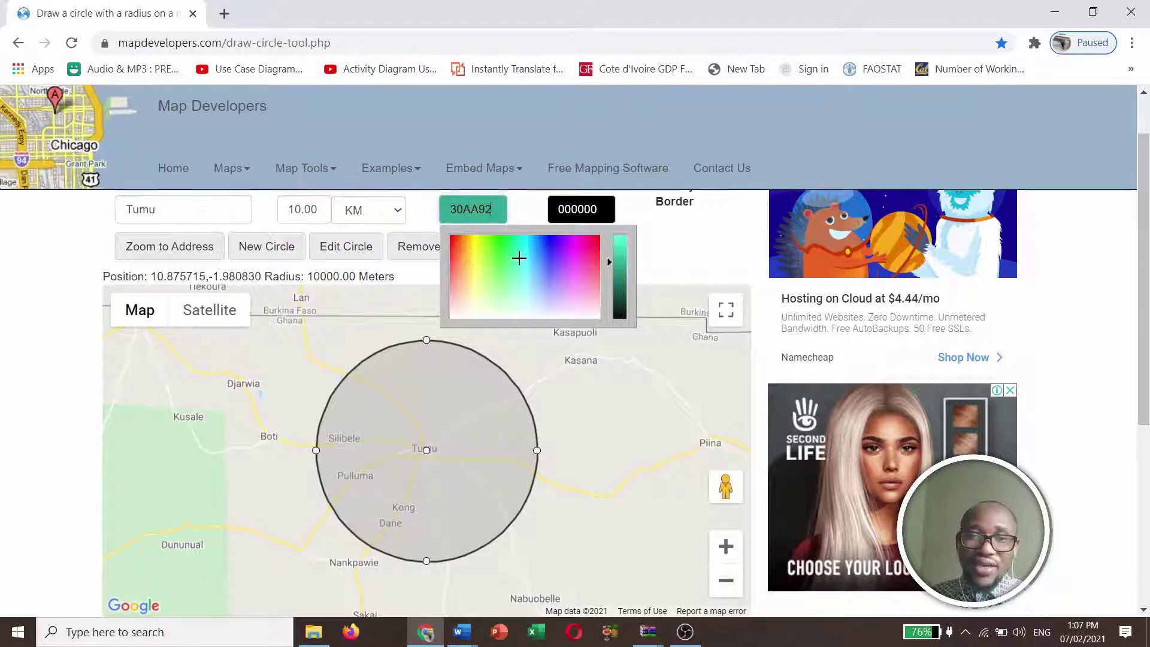
pyautogui.click(504, 257)
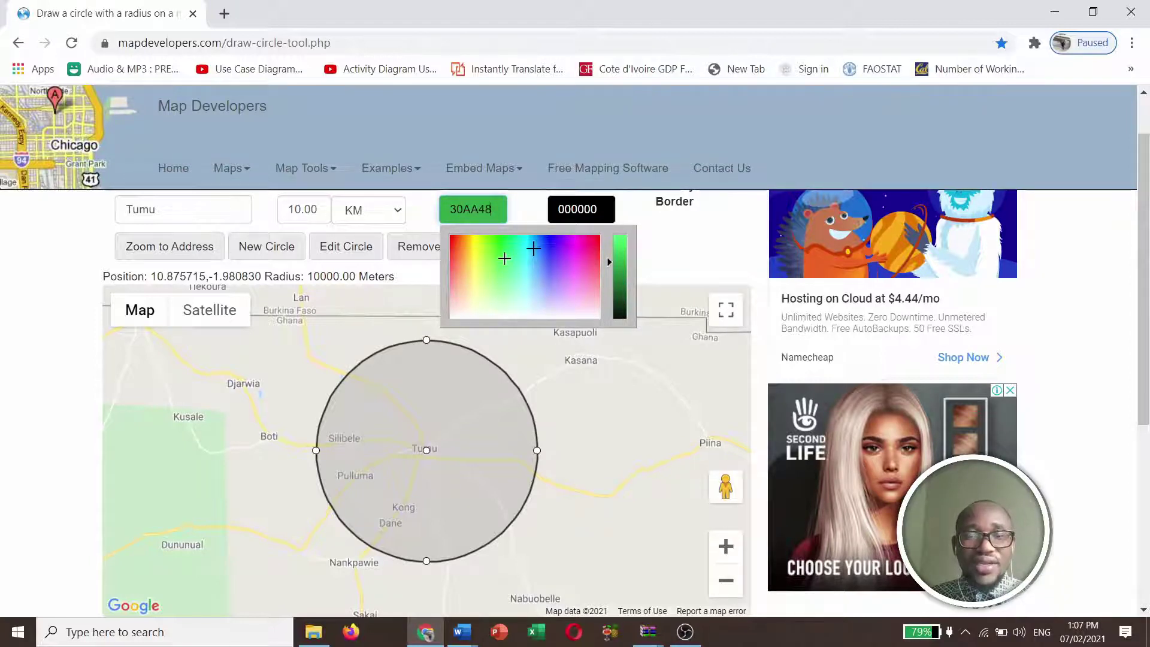
pyautogui.click(262, 249)
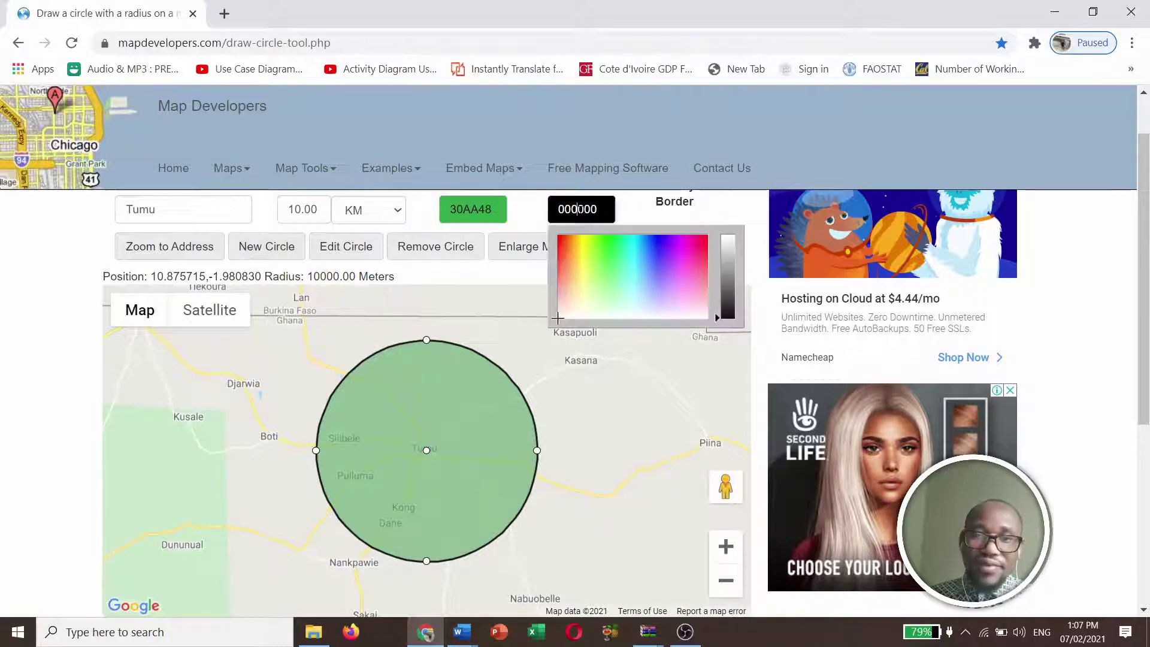
# Change the border colour from 000000 to red FF3721 and redraw the circle.
pyautogui.click(579, 210)
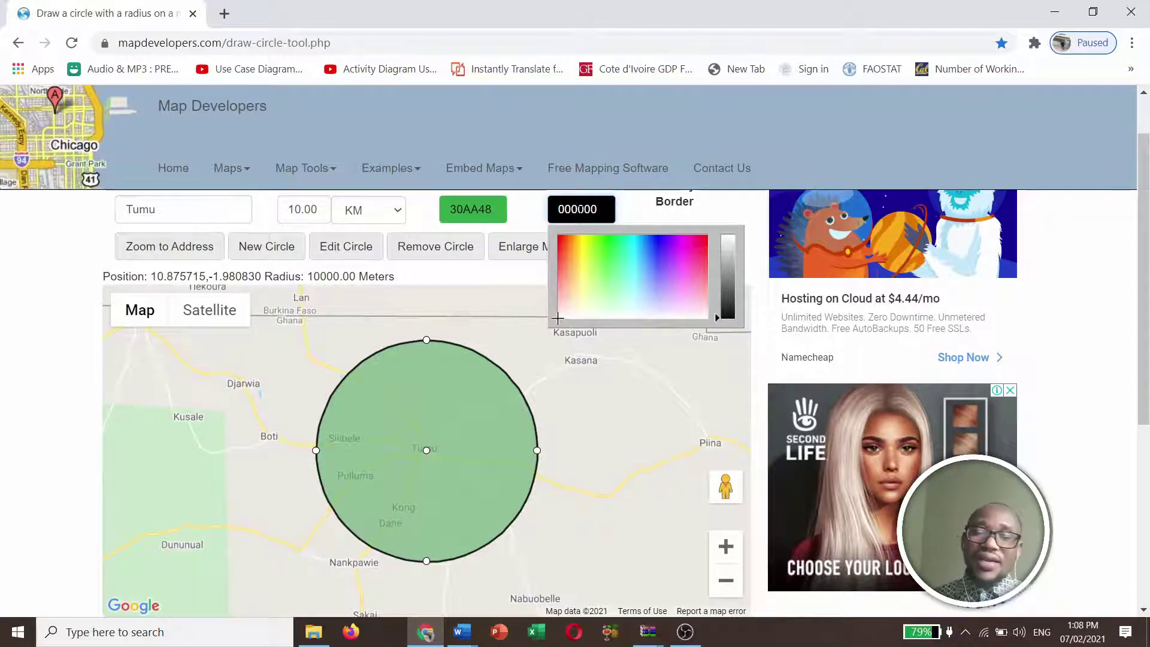
pyautogui.doubleClick(579, 207)
pyautogui.write('FF8B47')
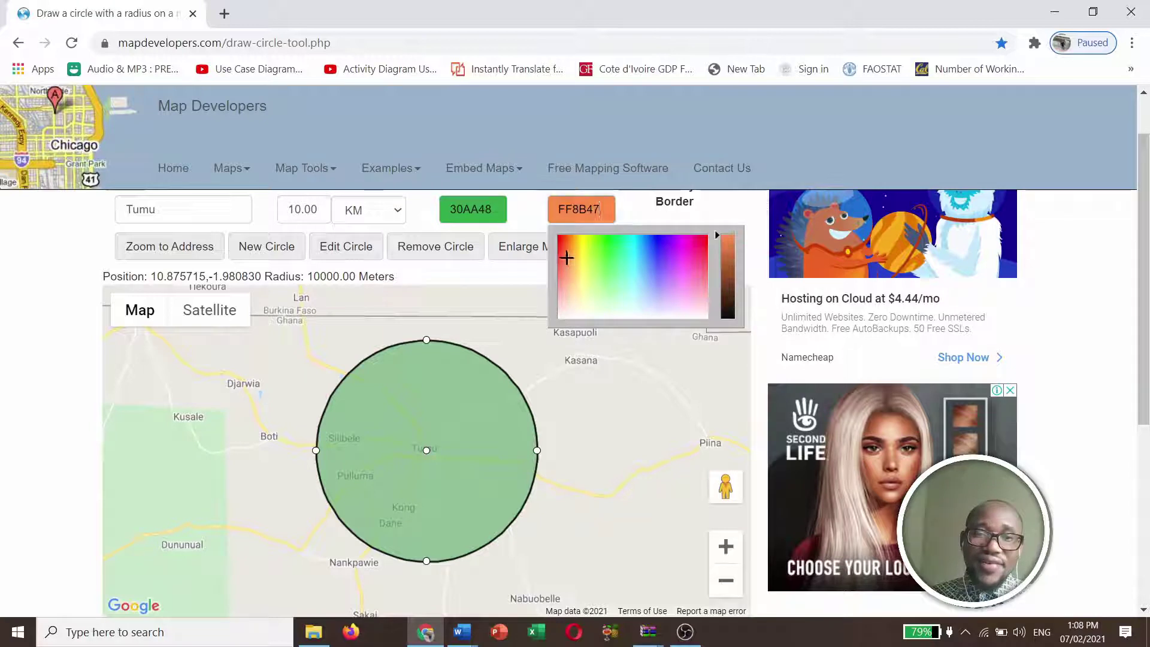
pyautogui.click(563, 248)
pyautogui.click(561, 245)
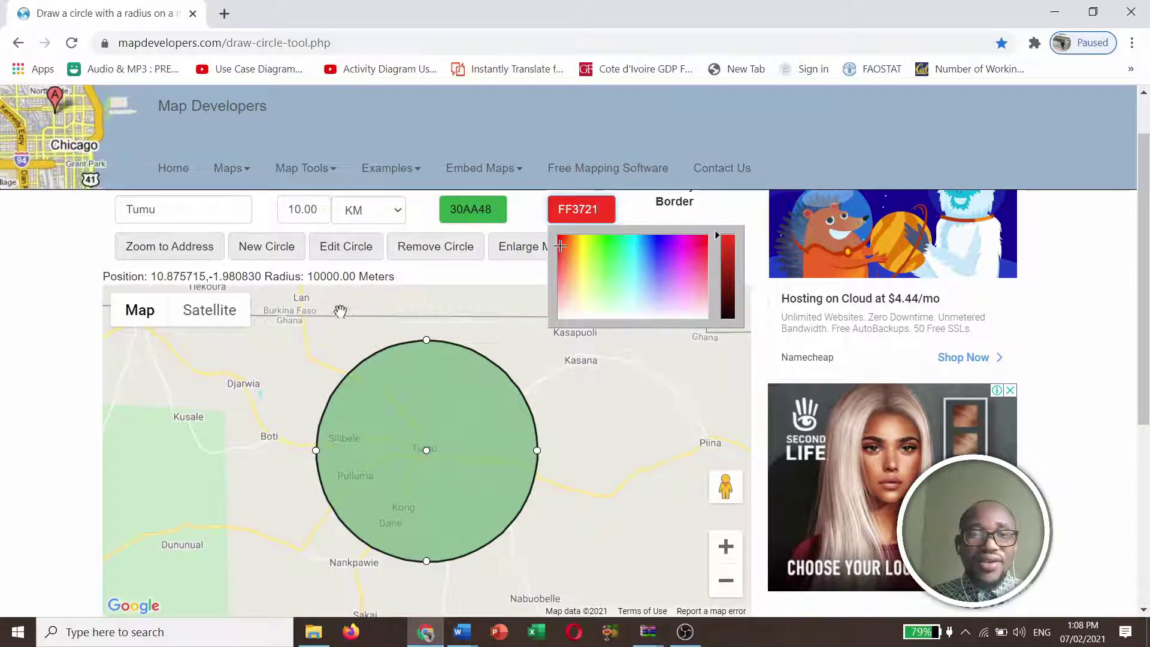
pyautogui.click(268, 255)
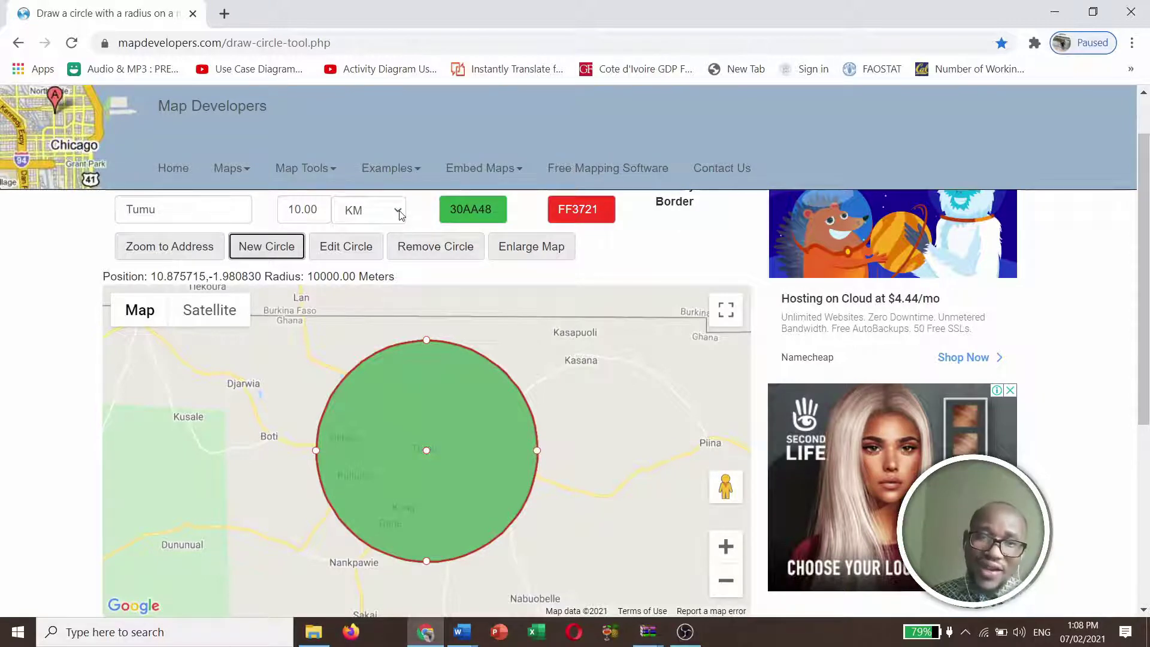
# Change the radius from 10 to 50 km and draw the 50000.00 m circle.
pyautogui.click(301, 208)
pyautogui.press('BackSpace')
pyautogui.press('BackSpace')
pyautogui.write('50')
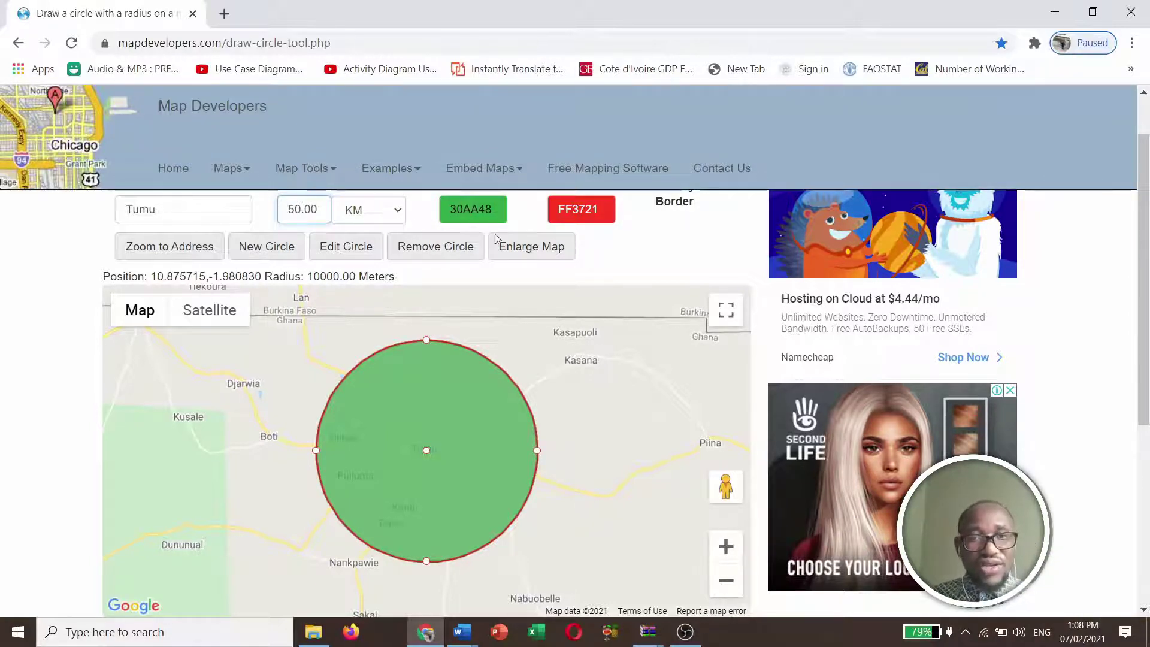
pyautogui.click(283, 252)
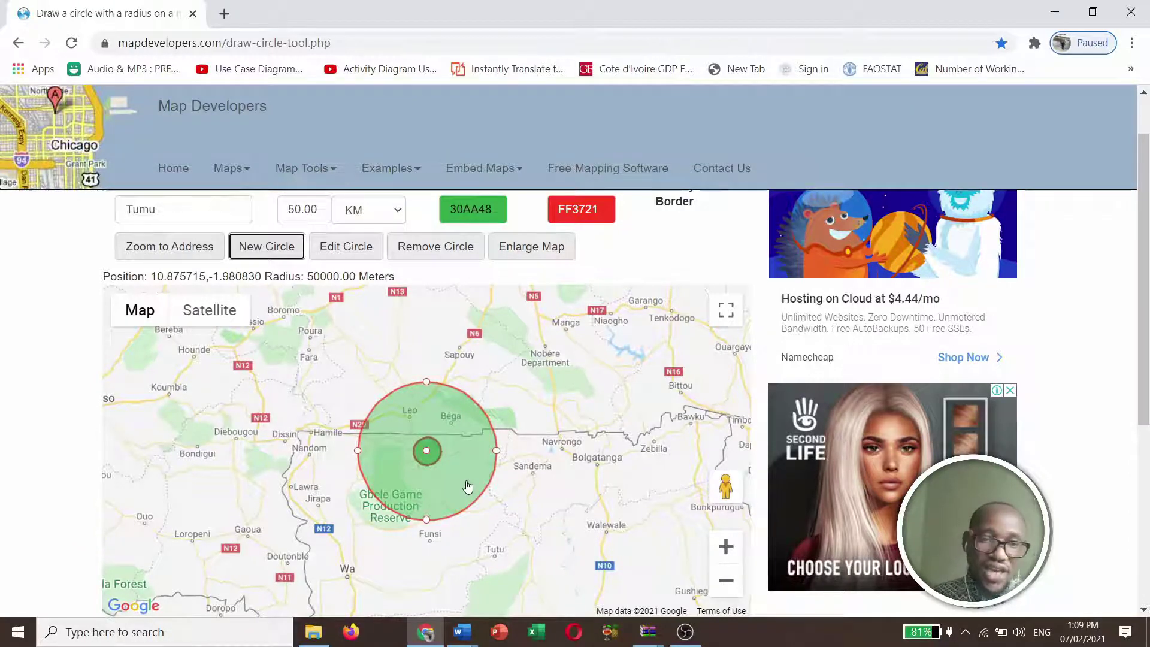
# Launch Snipping Tool by searching 'sni' in Windows search.
pyautogui.click(114, 640)
pyautogui.write('sni')
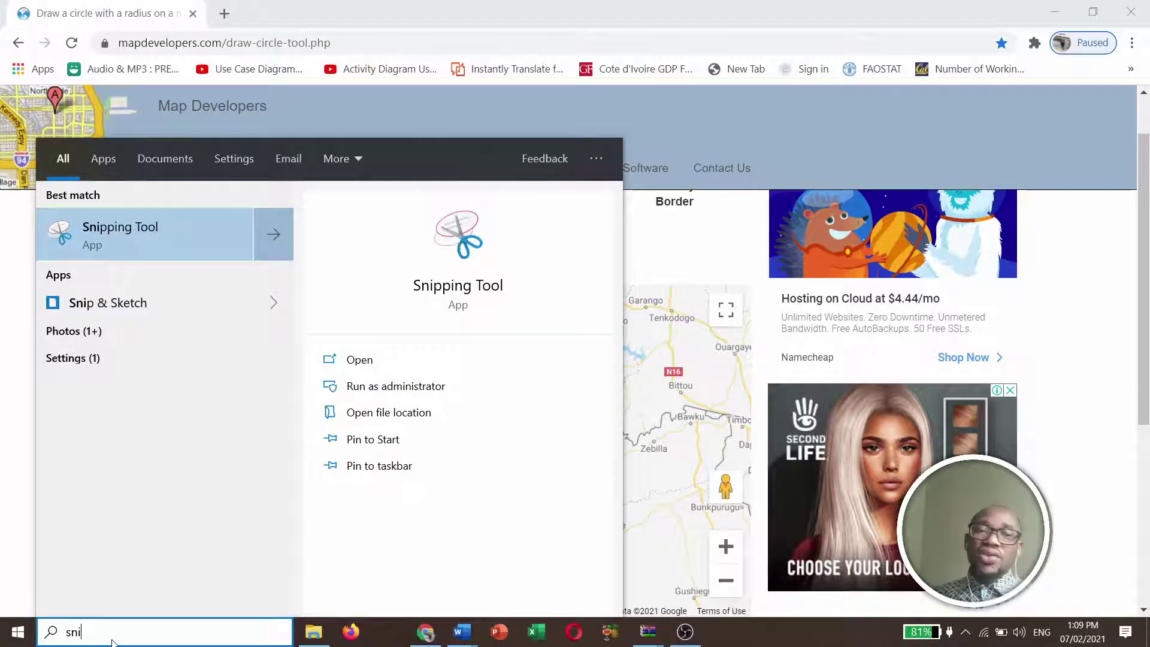
pyautogui.click(85, 226)
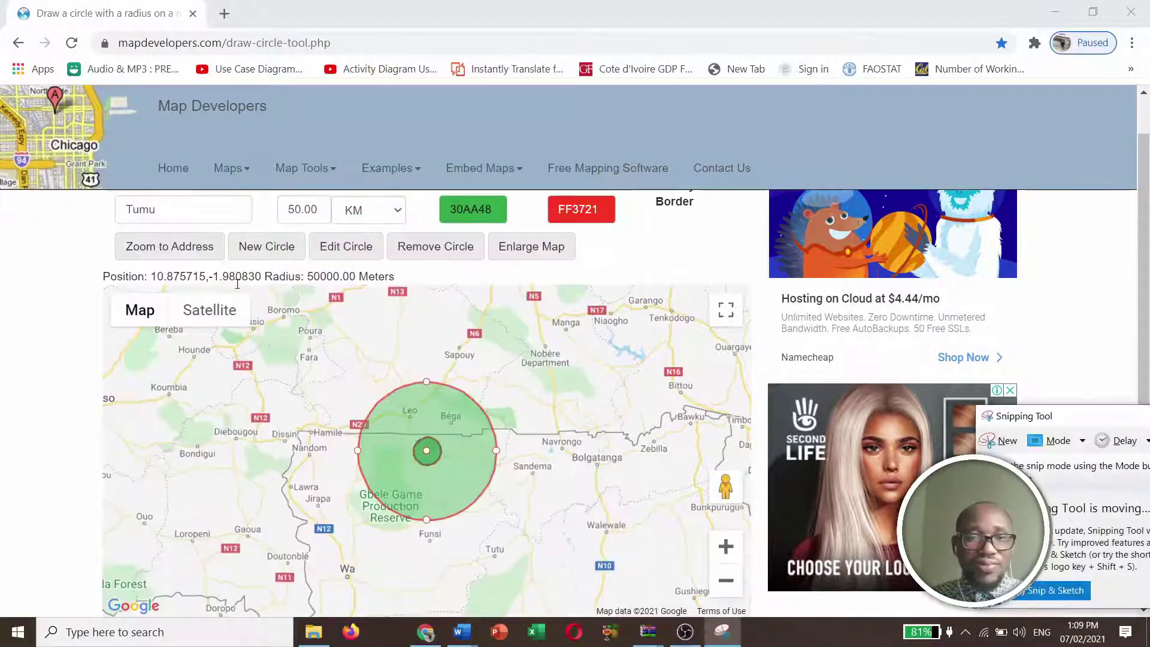
# Snip the map area showing the circles around Tumu, redoing the first capture.
pyautogui.click(997, 448)
pyautogui.moveTo(96, 292); pyautogui.dragTo(754, 612)
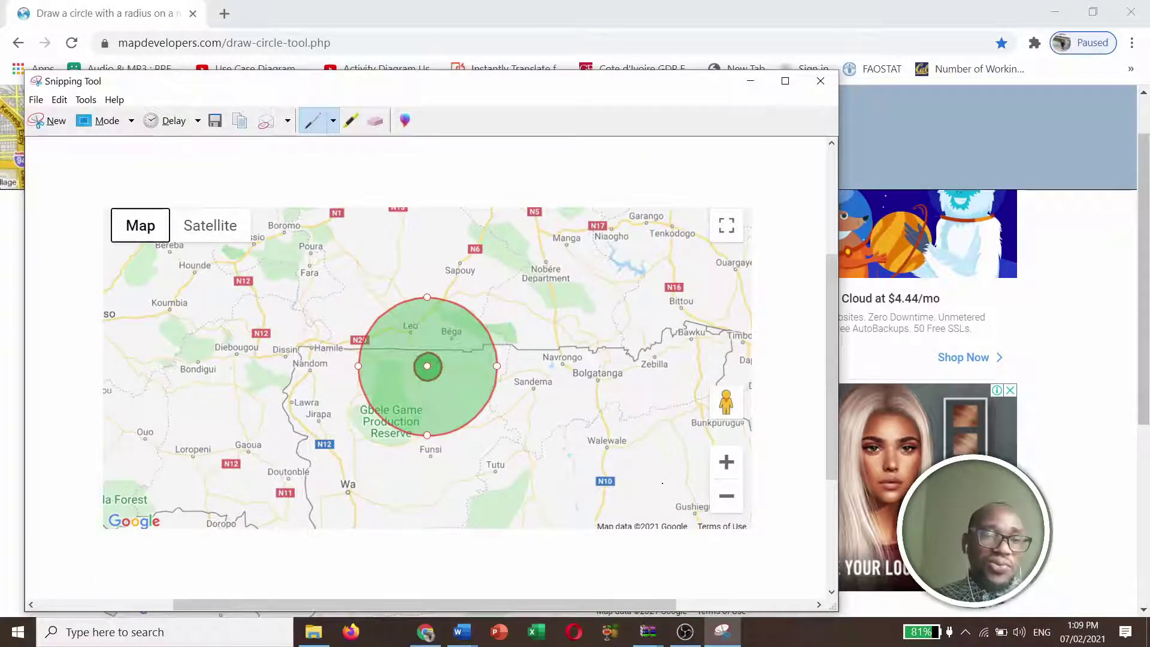
pyautogui.click(54, 123)
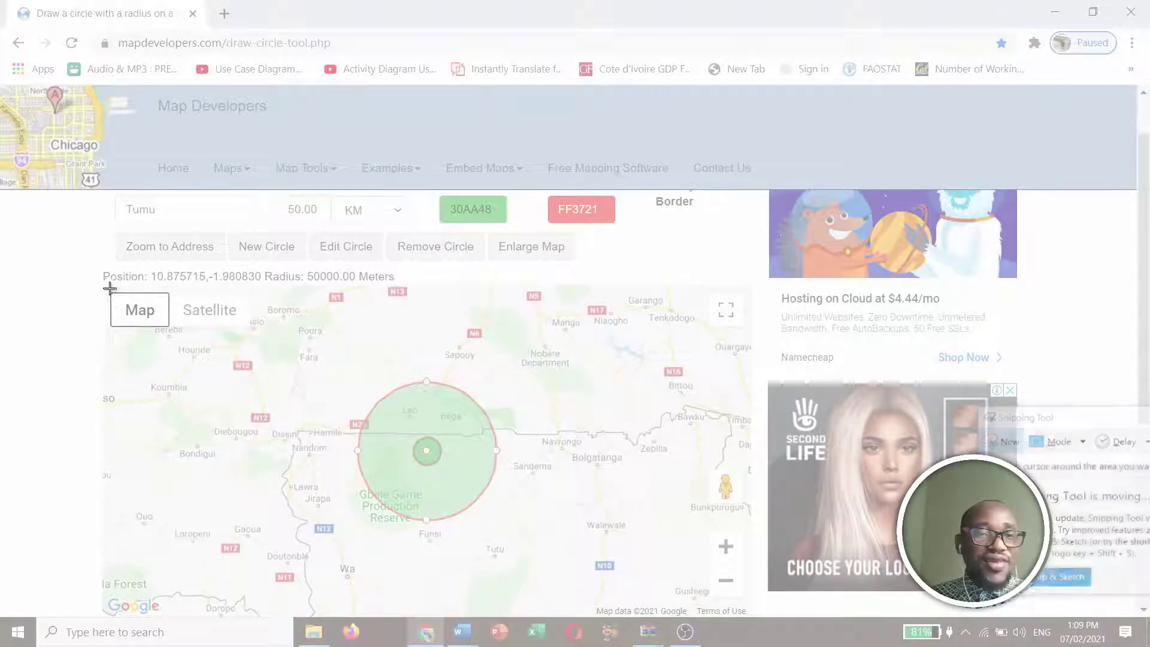
pyautogui.moveTo(108, 290); pyautogui.dragTo(751, 609)
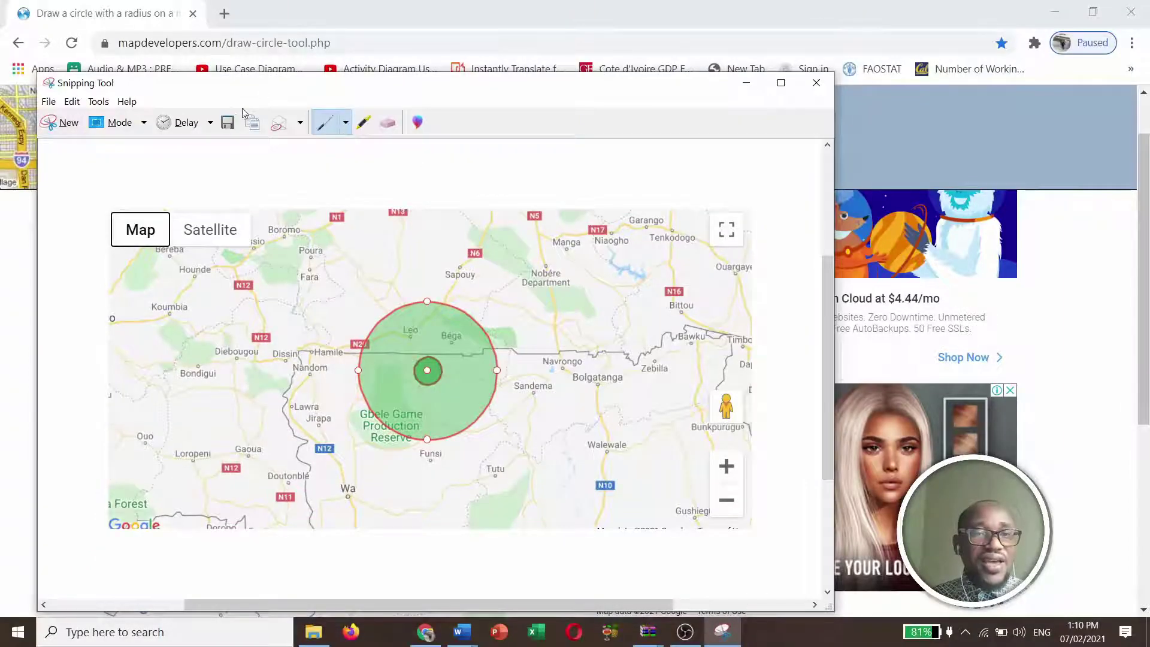
# Save the Tumu circle snip to the Desktop as Capture.PNG.
pyautogui.click(227, 122)
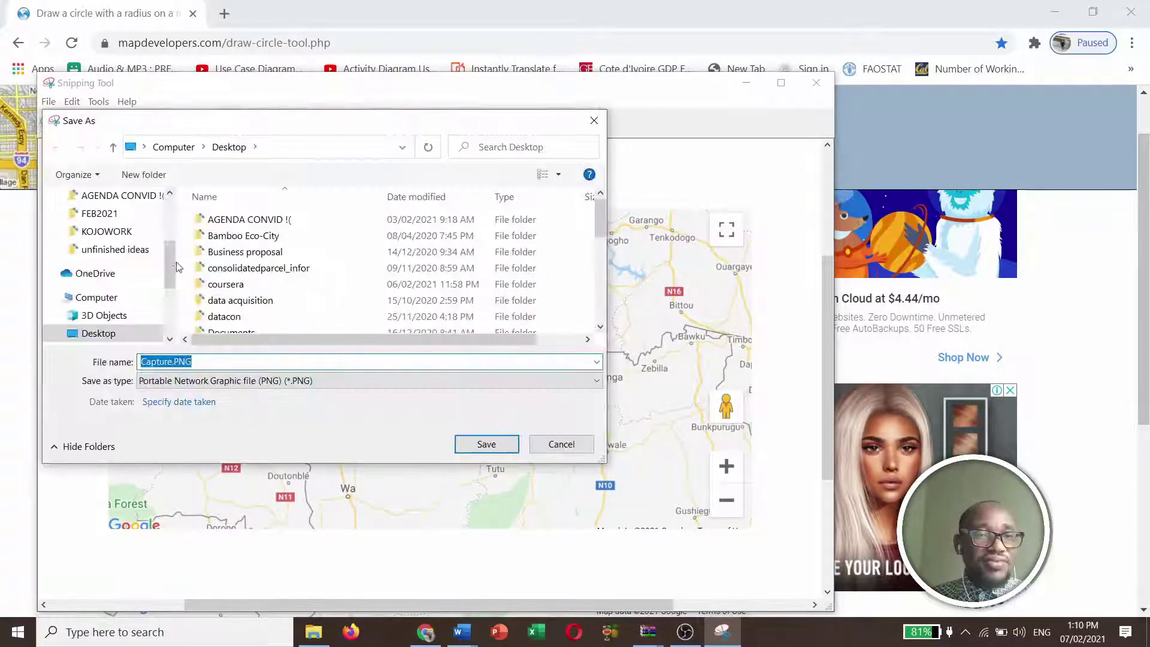
pyautogui.scroll(3, 172, 265)
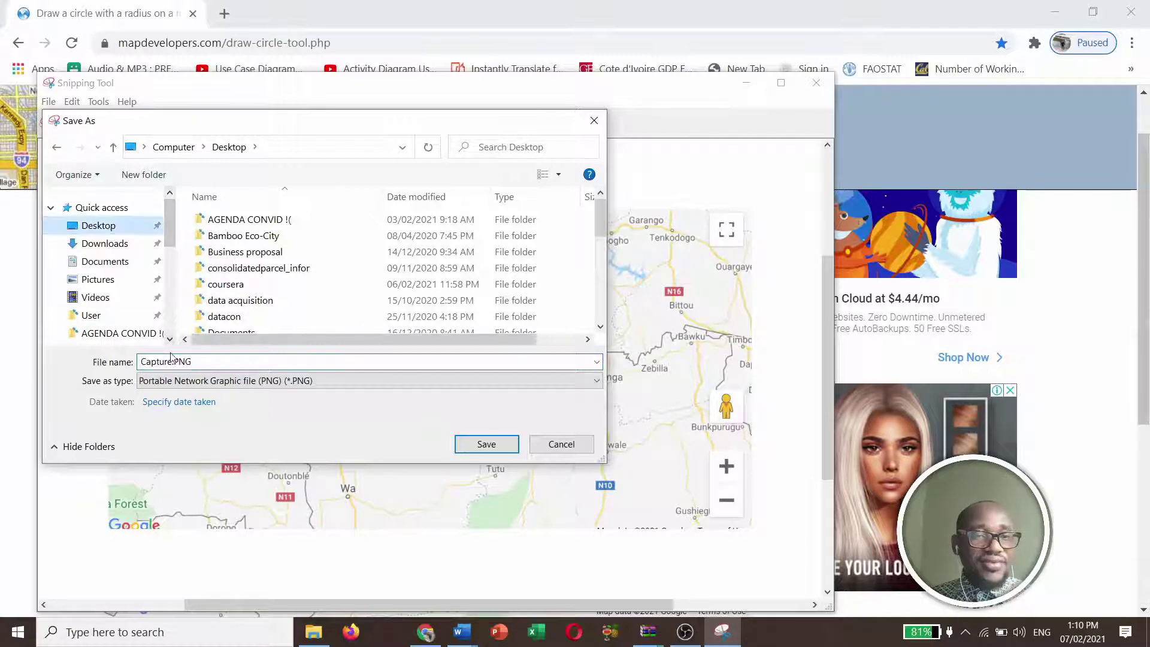
pyautogui.click(486, 444)
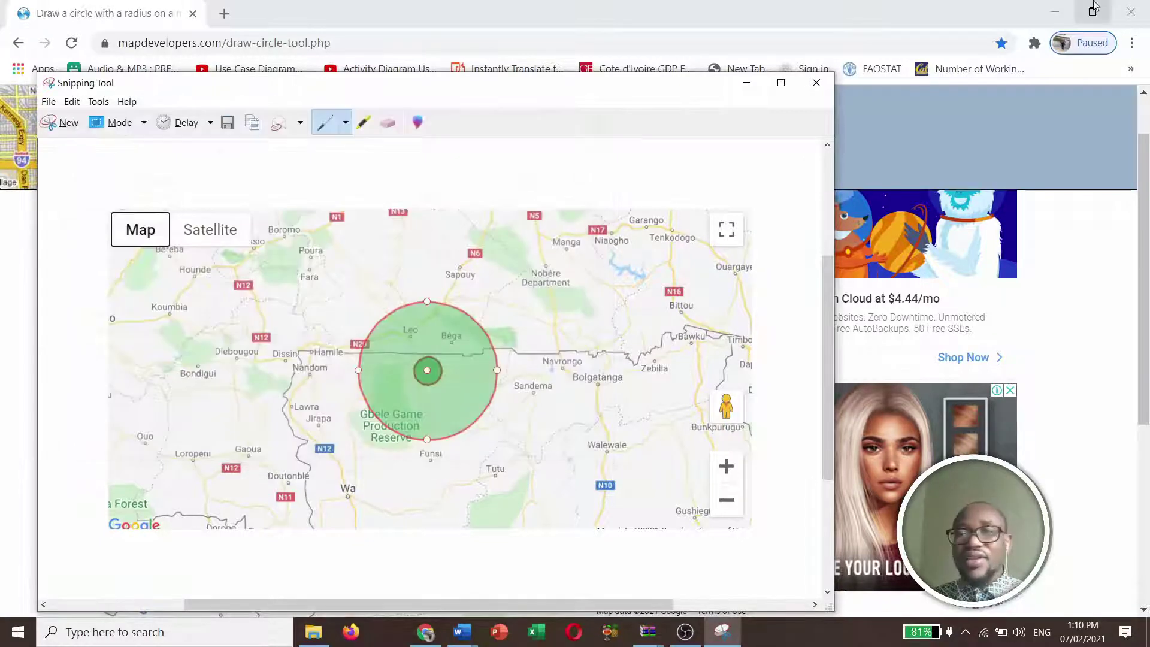